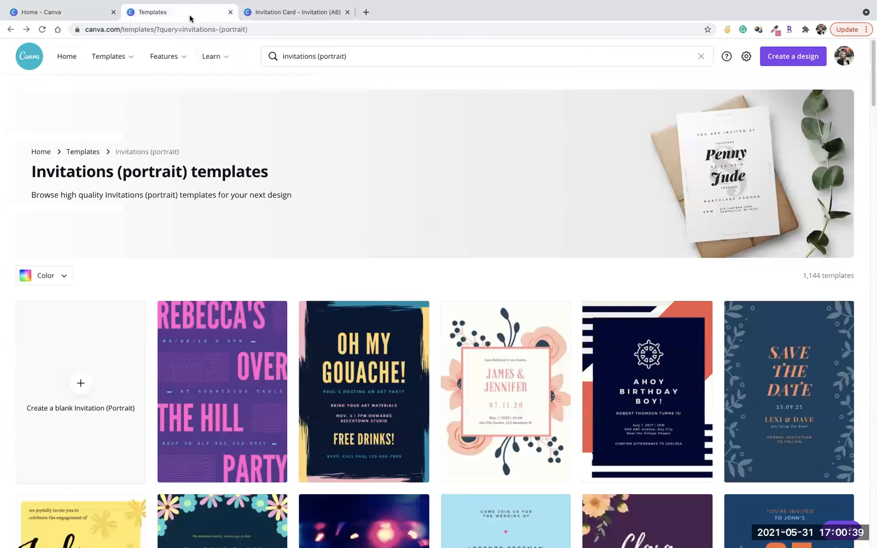
# Search the template library for "invitation" and open the Invitations (Portrait) templates.
pyautogui.click(81, 14)
pyautogui.moveTo(112, 57)
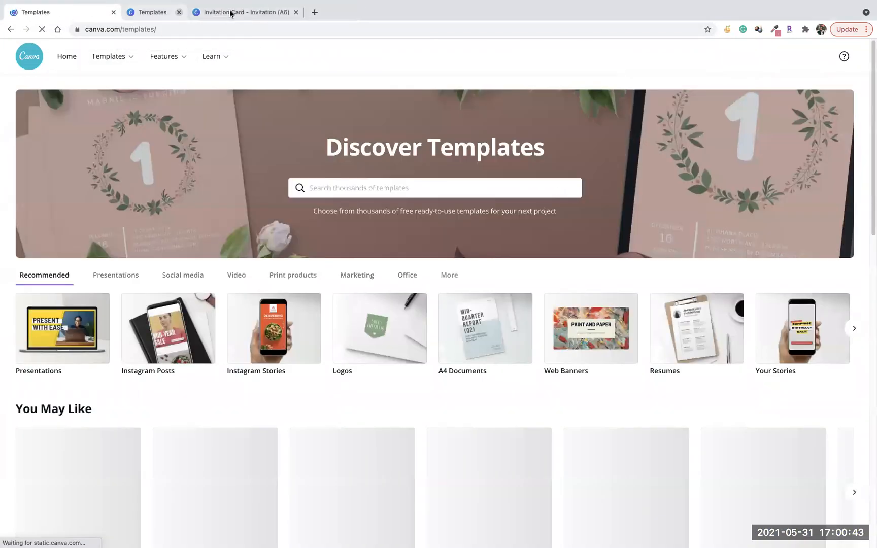
pyautogui.click(230, 12)
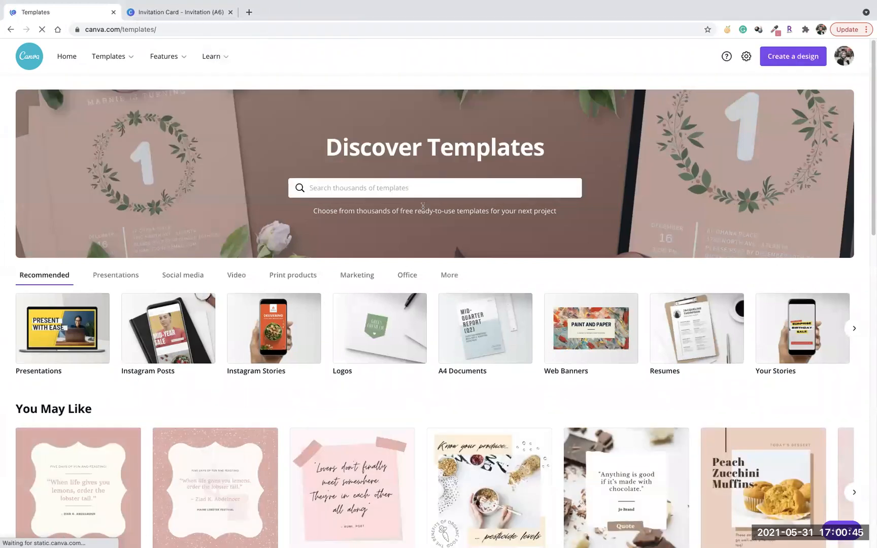
pyautogui.click(420, 196)
pyautogui.write('in')
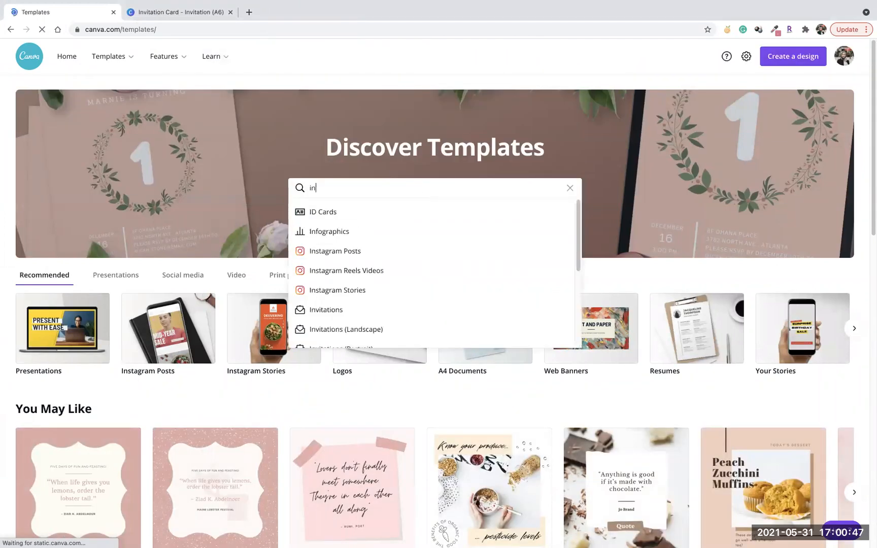
pyautogui.write('vitation')
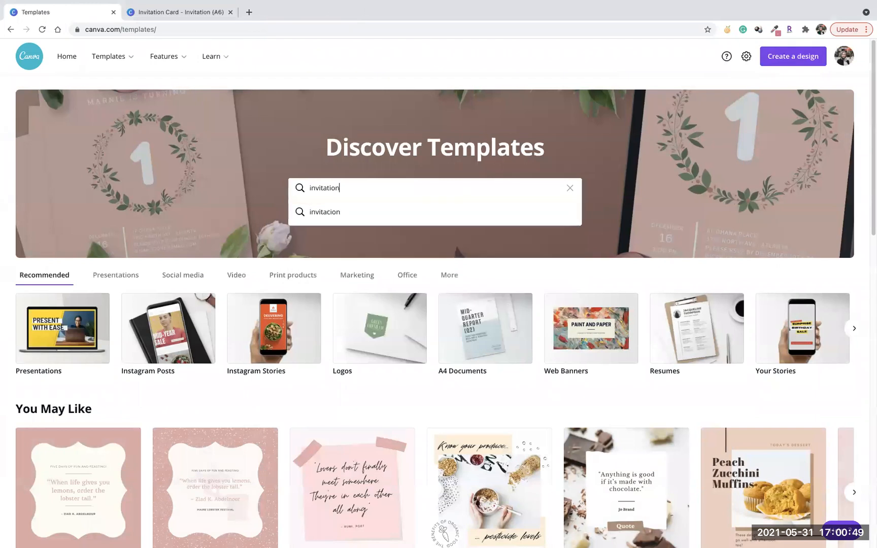
pyautogui.scroll(-5, 452, 294)
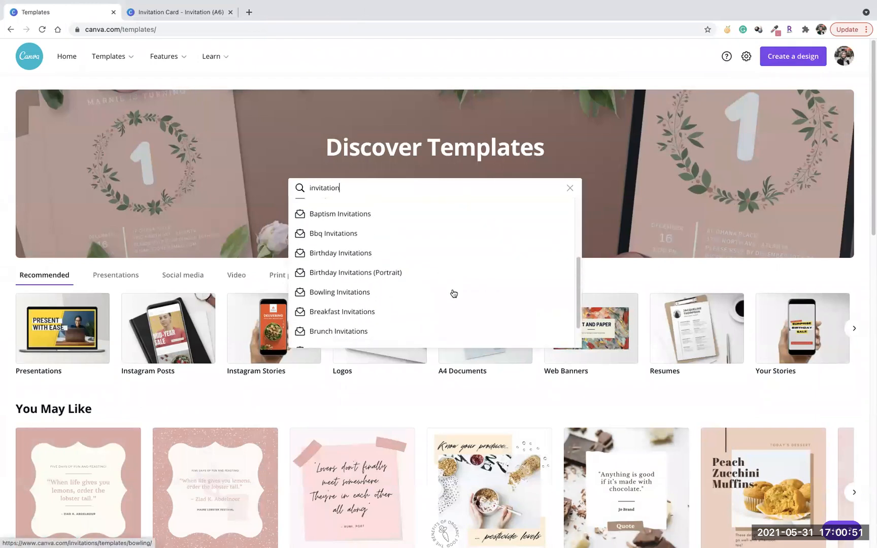
pyautogui.scroll(2, 342, 259)
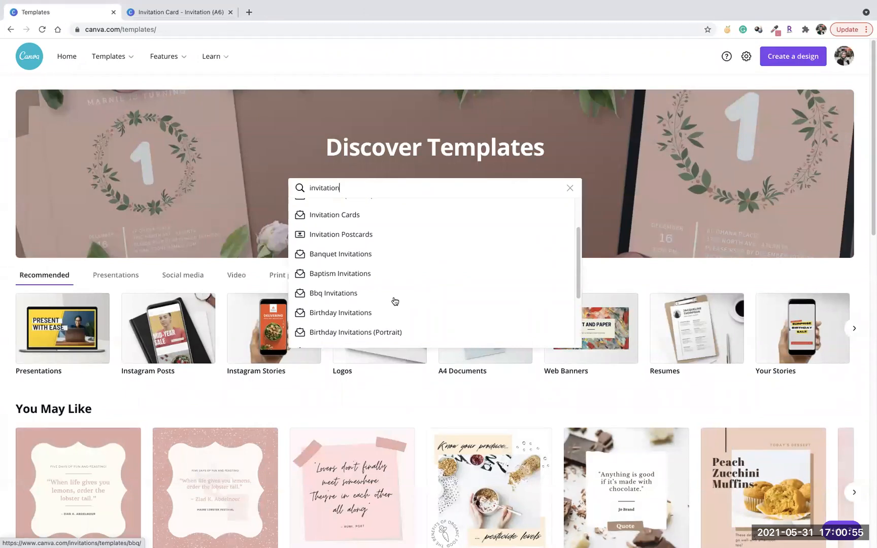
pyautogui.scroll(2, 374, 253)
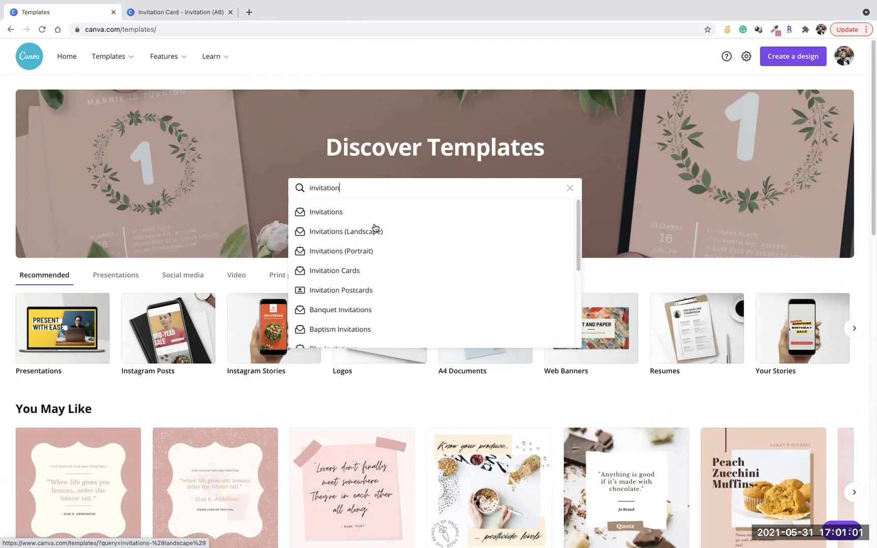
pyautogui.click(366, 254)
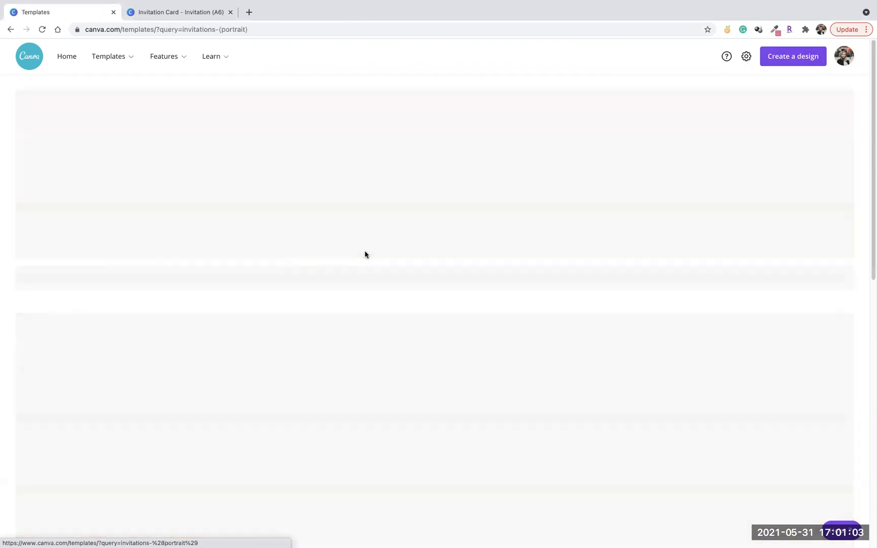
# Browse the portrait invitations and open the Green Peony Floral Portrait Baby Shower Invitation template for editing.
pyautogui.scroll(-5, 507, 344)
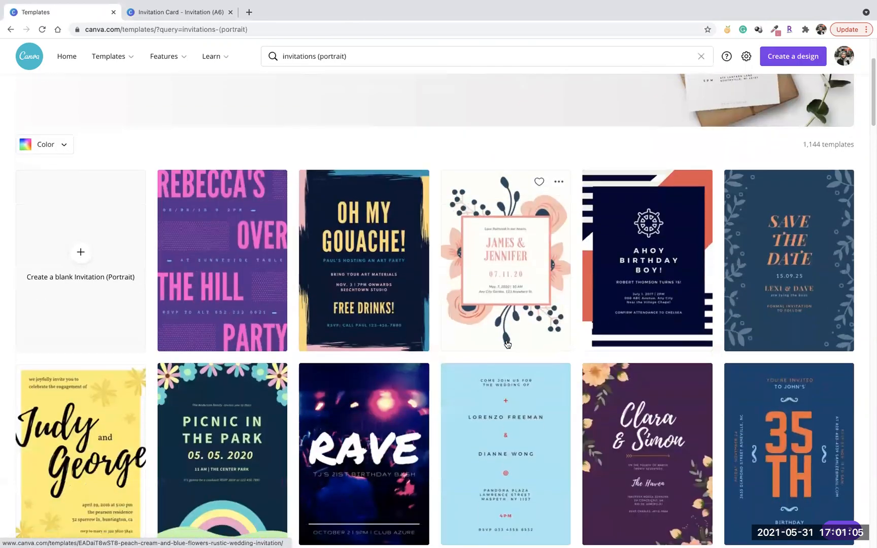
pyautogui.scroll(-3, 391, 400)
pyautogui.scroll(-3, 391, 400)
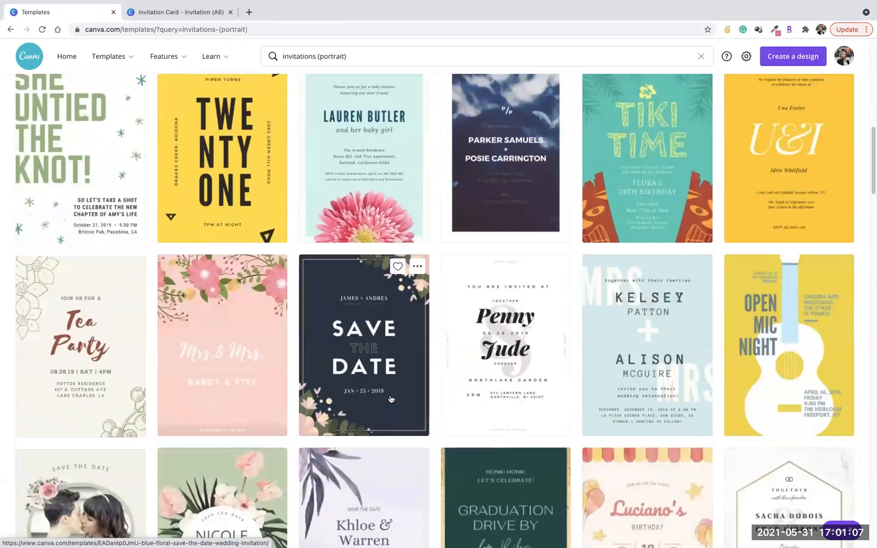
pyautogui.scroll(2, 391, 400)
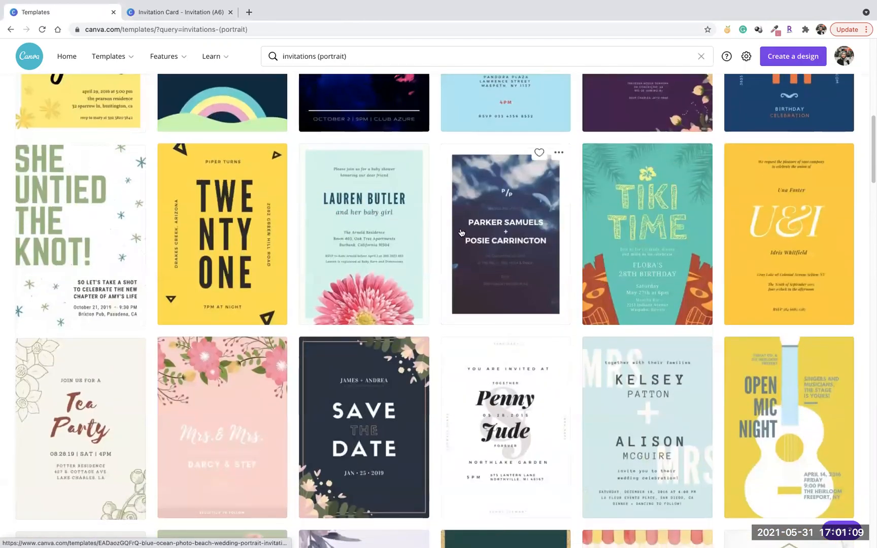
pyautogui.scroll(-1, 534, 362)
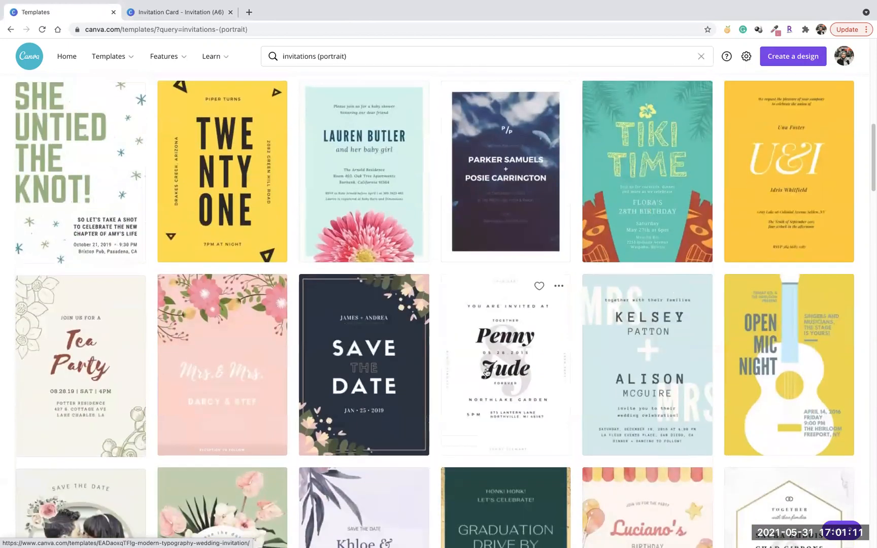
pyautogui.scroll(3, 534, 362)
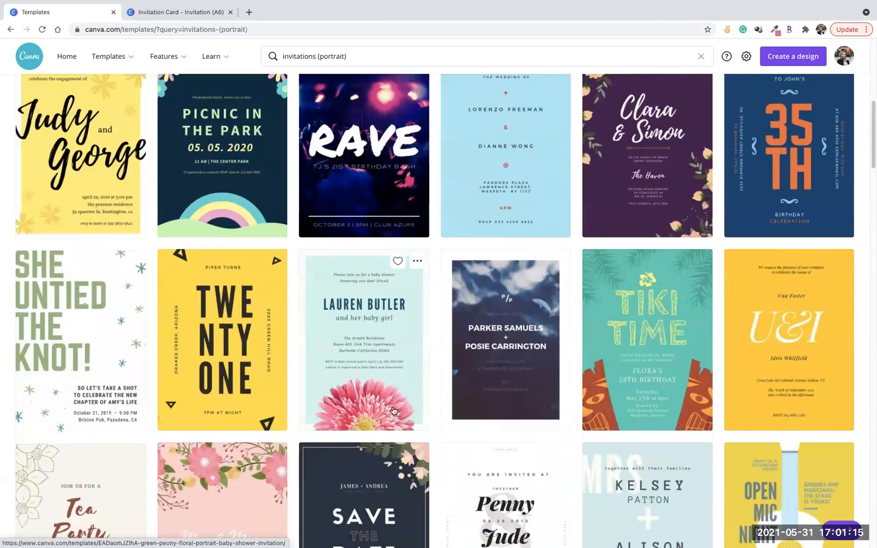
pyautogui.click(368, 319)
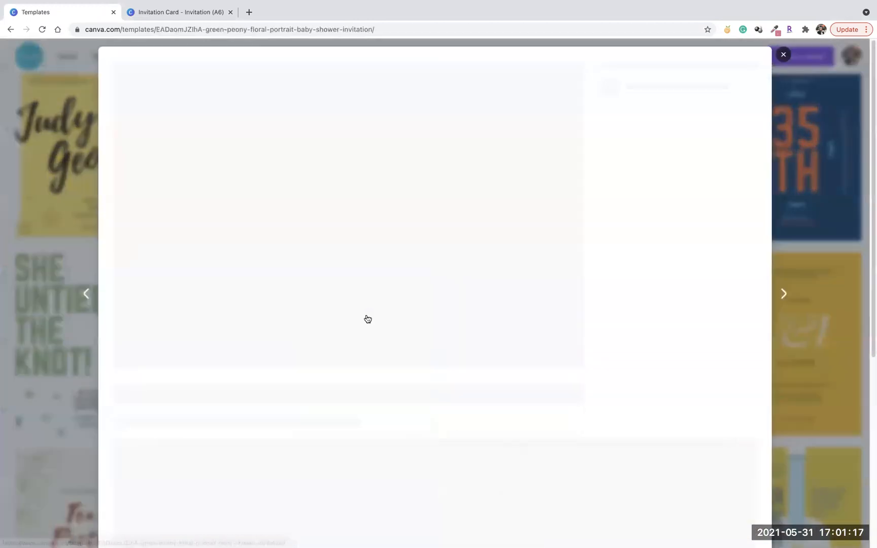
pyautogui.click(690, 183)
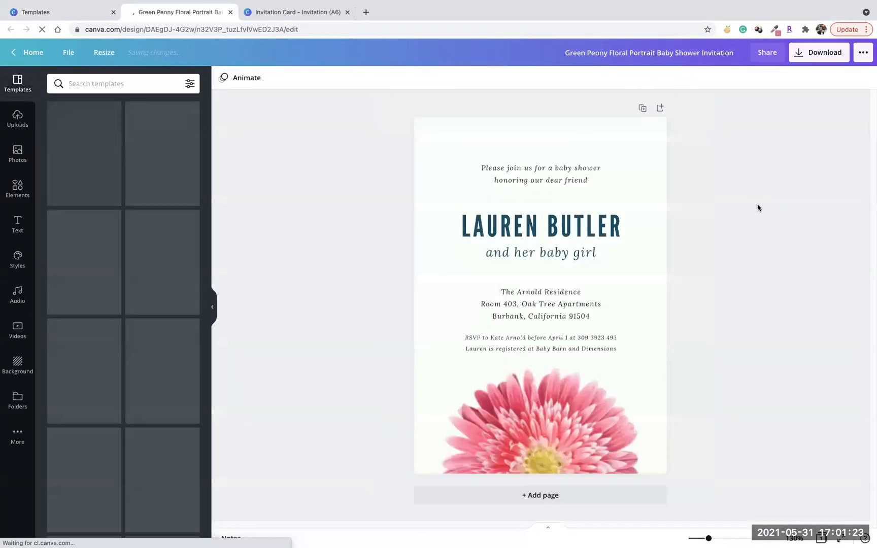
# Delete the dotted dividers, the pink flower and the mint green background panel from the invitation.
pyautogui.click(542, 199)
pyautogui.press('Delete')
pyautogui.click(567, 270)
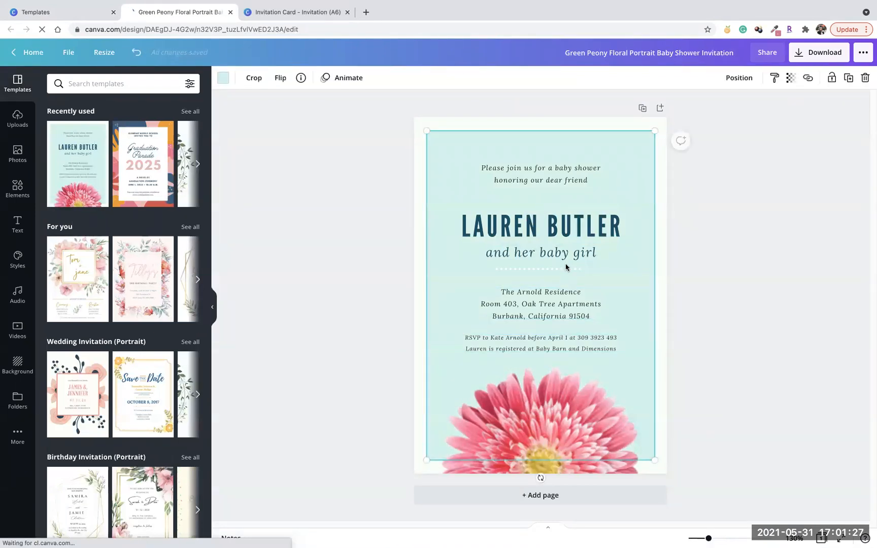
pyautogui.press('Delete')
pyautogui.click(563, 404)
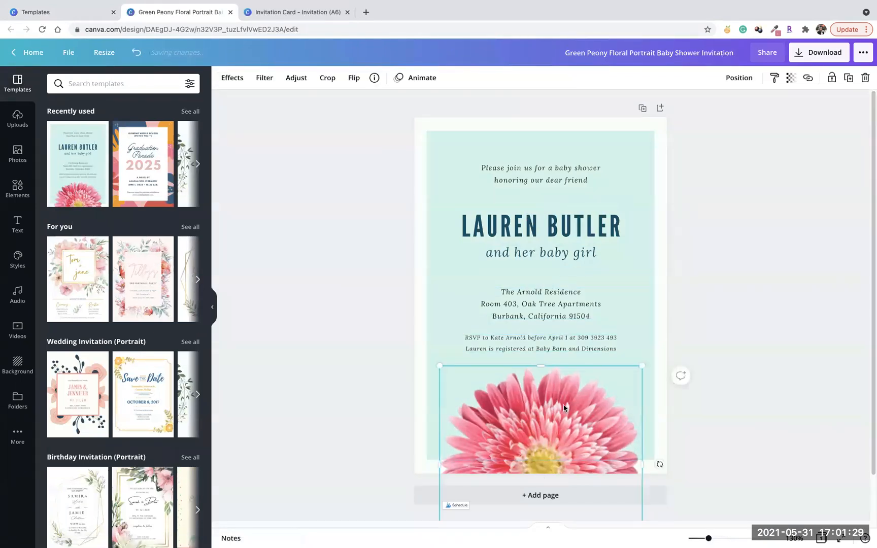
pyautogui.press('Delete')
pyautogui.click(595, 404)
pyautogui.press('Delete')
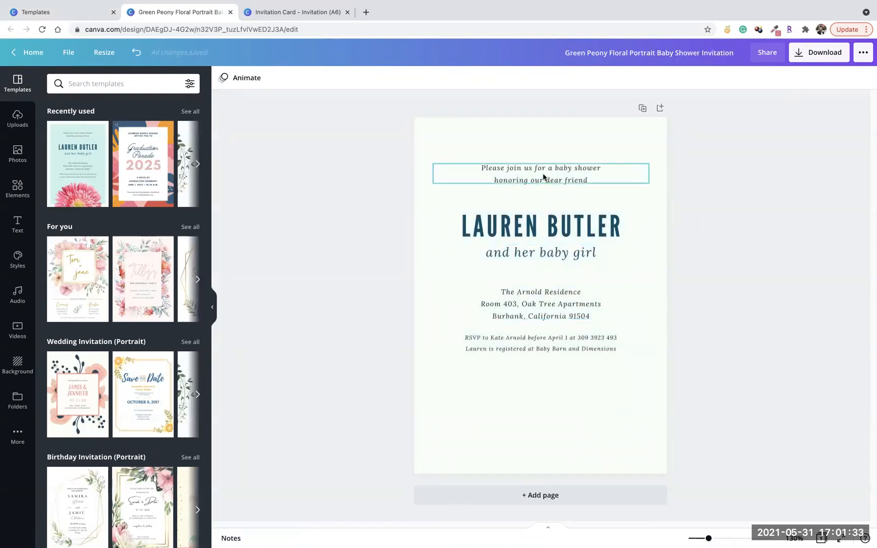
# Replace the baby shower intro text with "Invitation" at font size 10 and move it slightly higher on the page.
pyautogui.doubleClick(598, 181)
pyautogui.press('BackSpace')
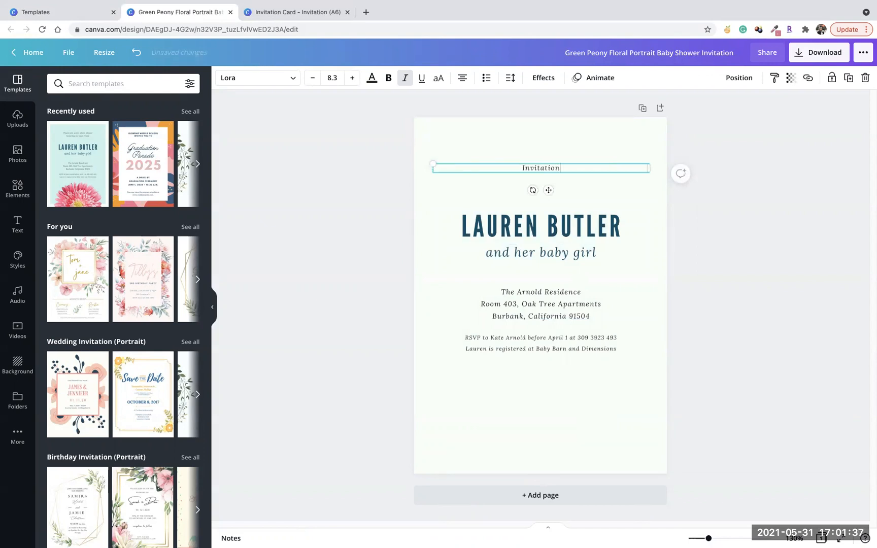
pyautogui.click(332, 78)
pyautogui.write('10')
pyautogui.press('Return')
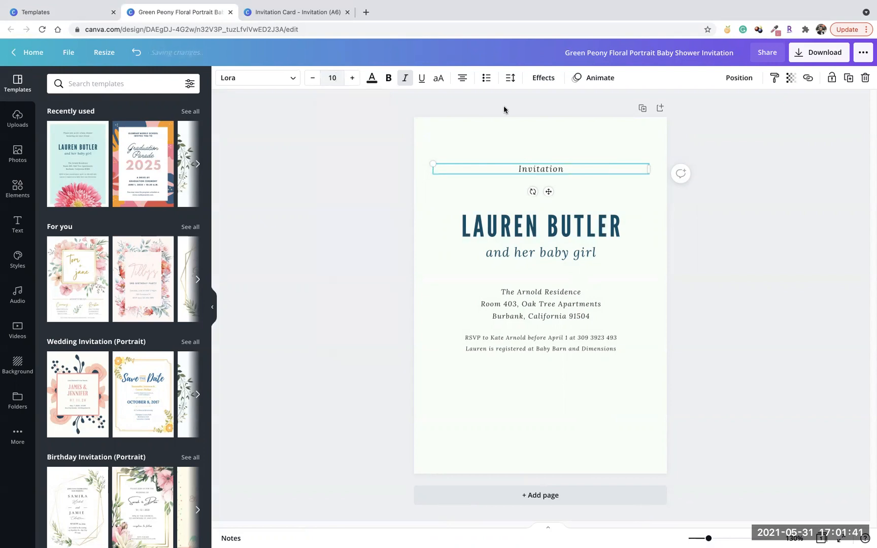
pyautogui.click(692, 229)
pyautogui.click(547, 172)
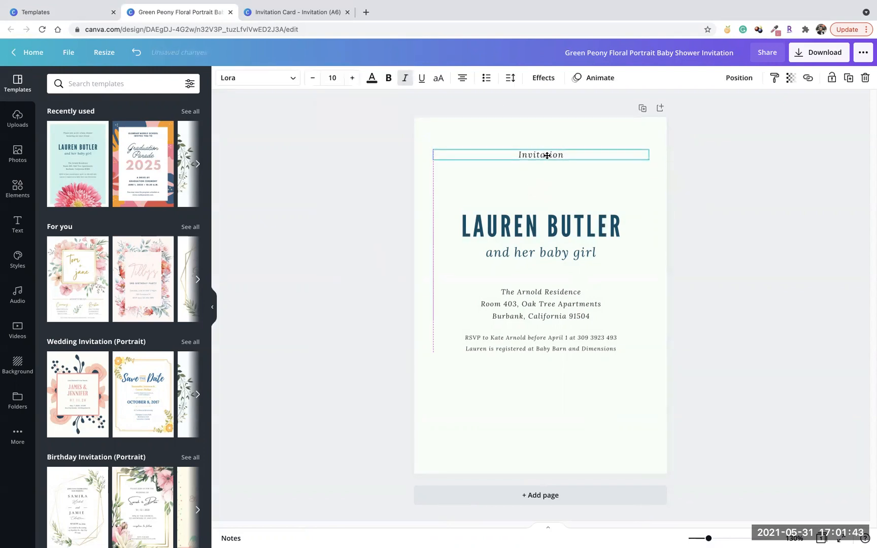
# Replace the large headline name with "XYX UNIVERSITY" and move it up closer to the "Invitation" line.
pyautogui.doubleClick(553, 230)
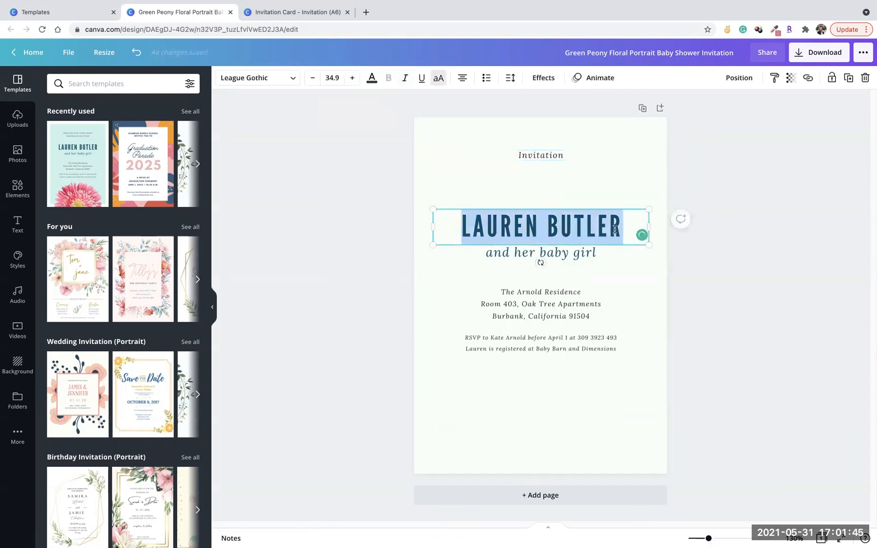
pyautogui.write('XYX ')
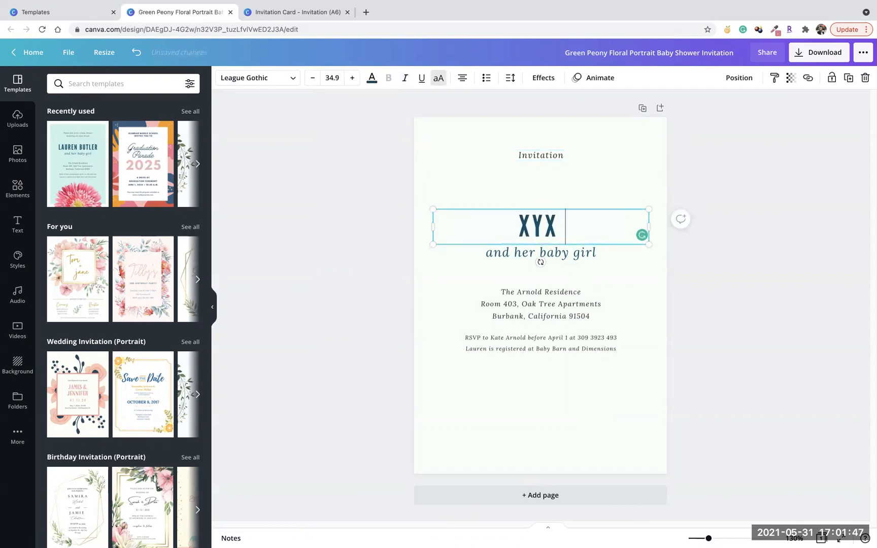
pyautogui.write('UNIVERSITY')
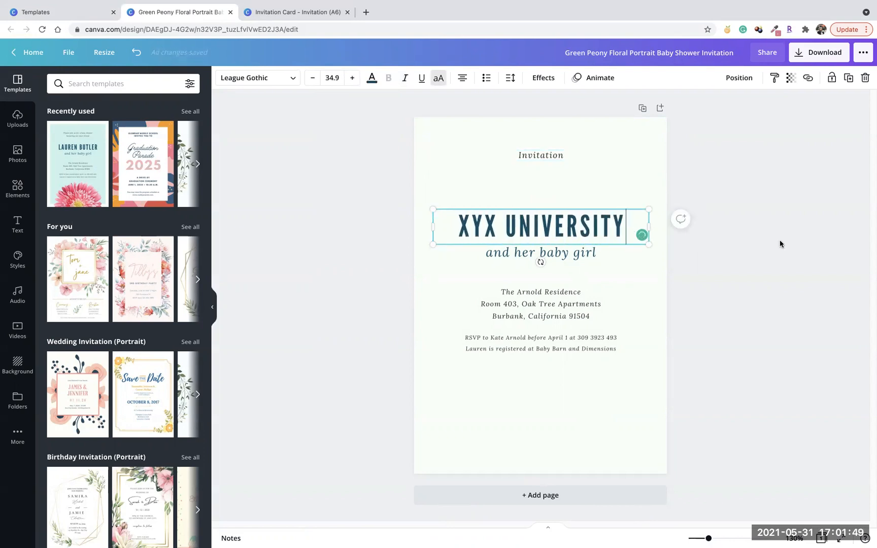
pyautogui.click(780, 244)
pyautogui.moveTo(536, 230); pyautogui.dragTo(536, 199)
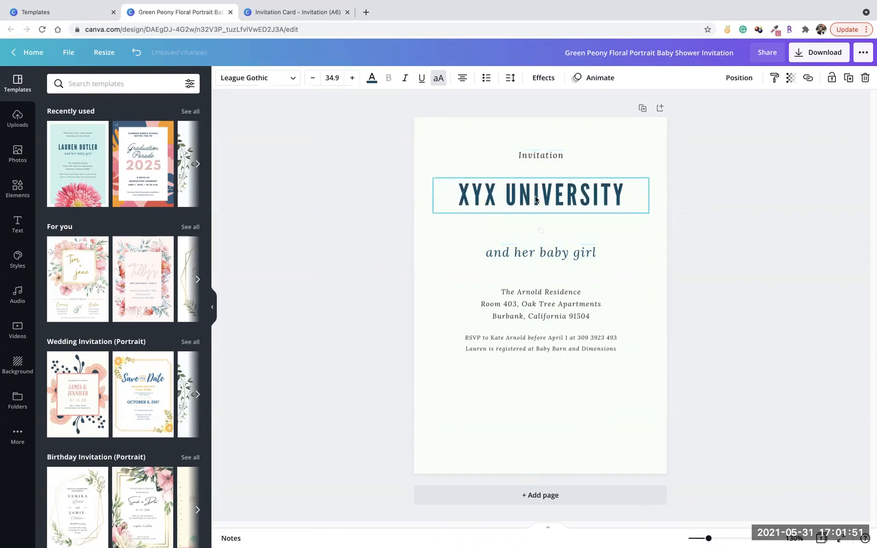
# Replace "and her baby girl" with "We invite you to dinner this saturday night" and move the text up beneath the headline.
pyautogui.click(607, 255)
pyautogui.click(605, 254)
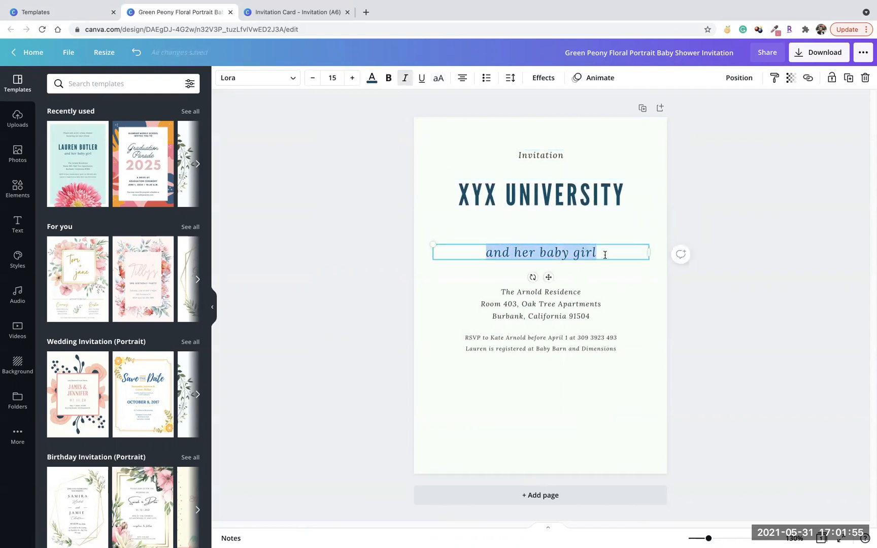
pyautogui.write('We i')
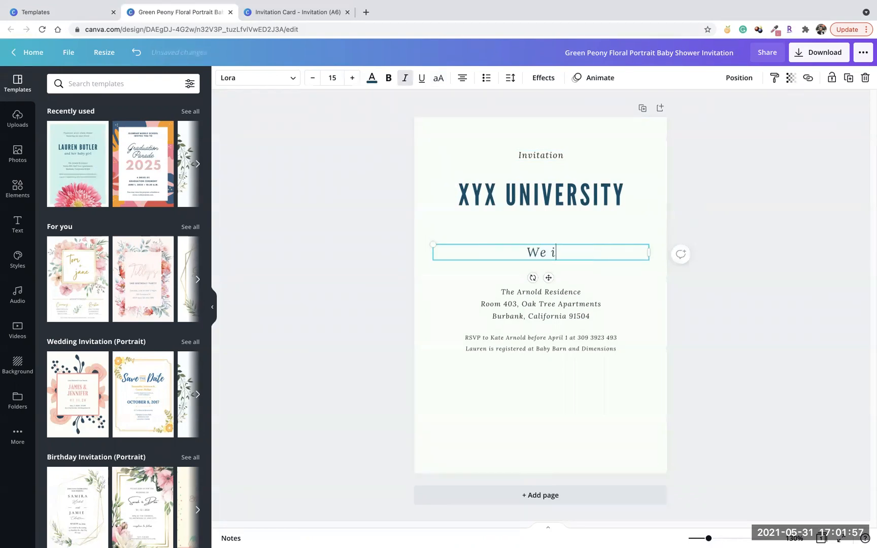
pyautogui.write('nvite you')
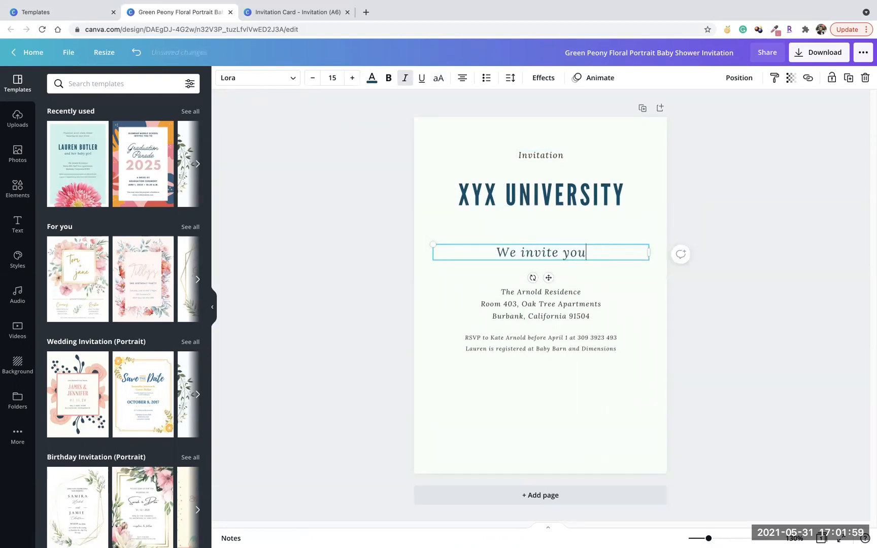
pyautogui.write(' to dinner')
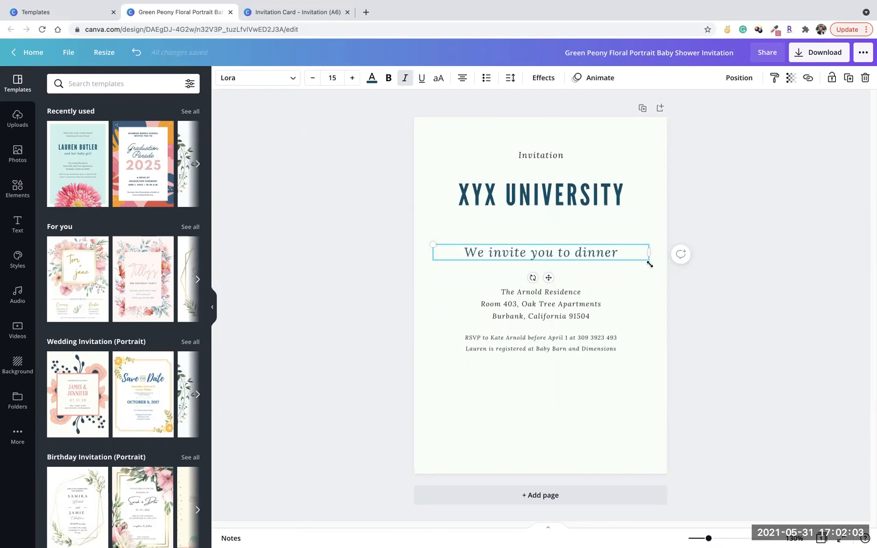
pyautogui.write(' th')
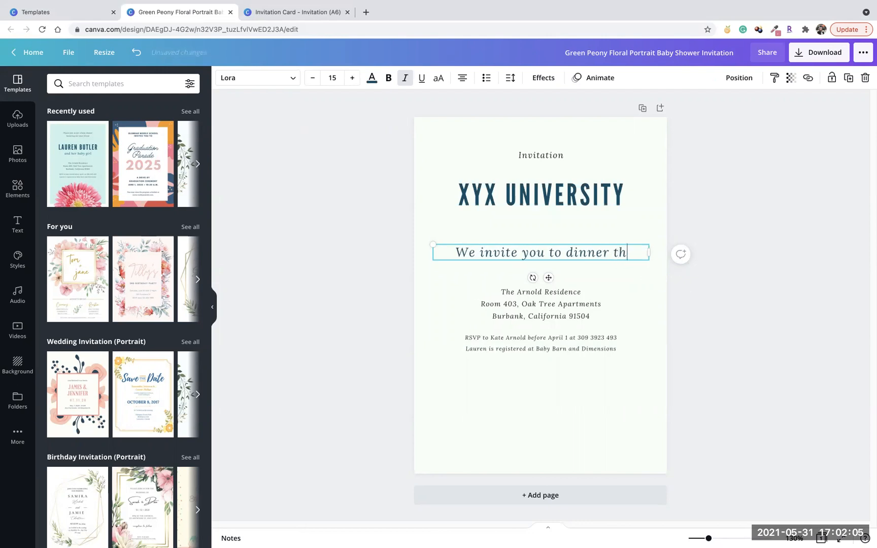
pyautogui.write('is saturday night')
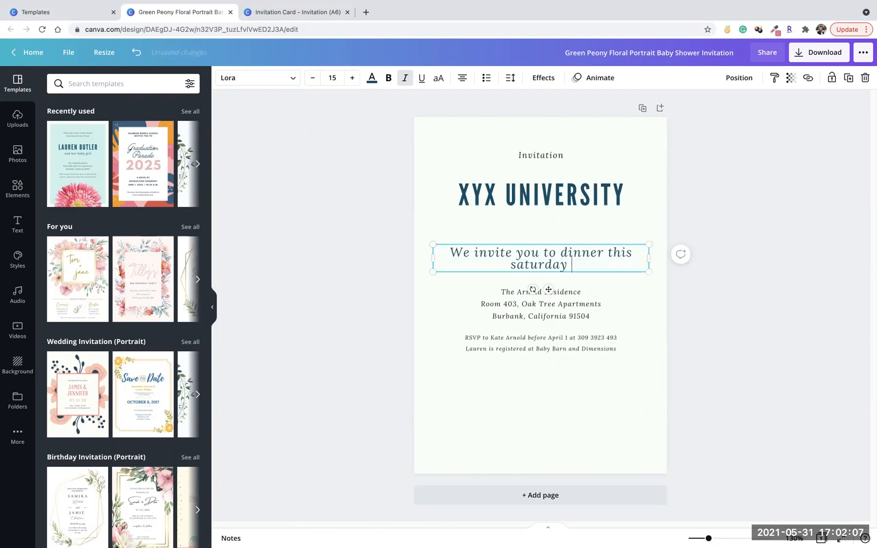
pyautogui.click(782, 330)
pyautogui.moveTo(538, 256); pyautogui.dragTo(537, 237)
# Replace the three-line address block with "Under the XYZ research project".
pyautogui.doubleClick(562, 311)
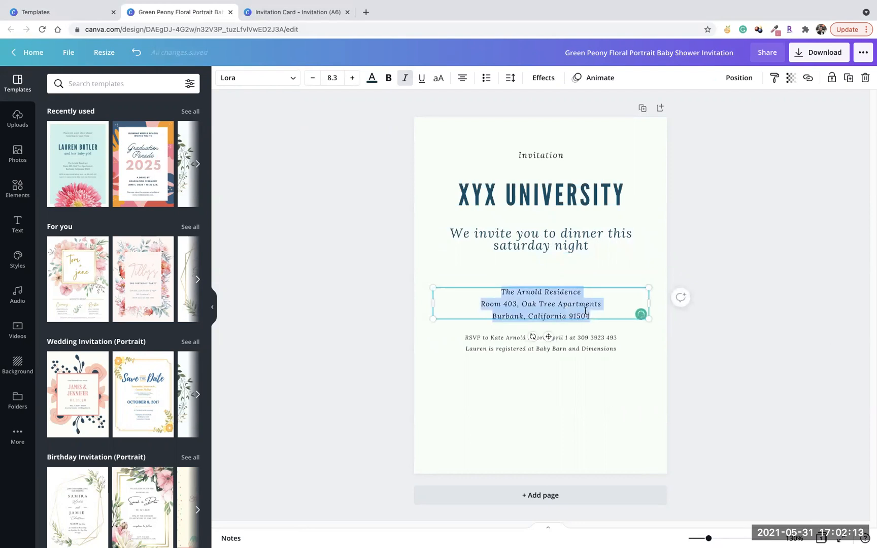
pyautogui.write('Under the Xyz r')
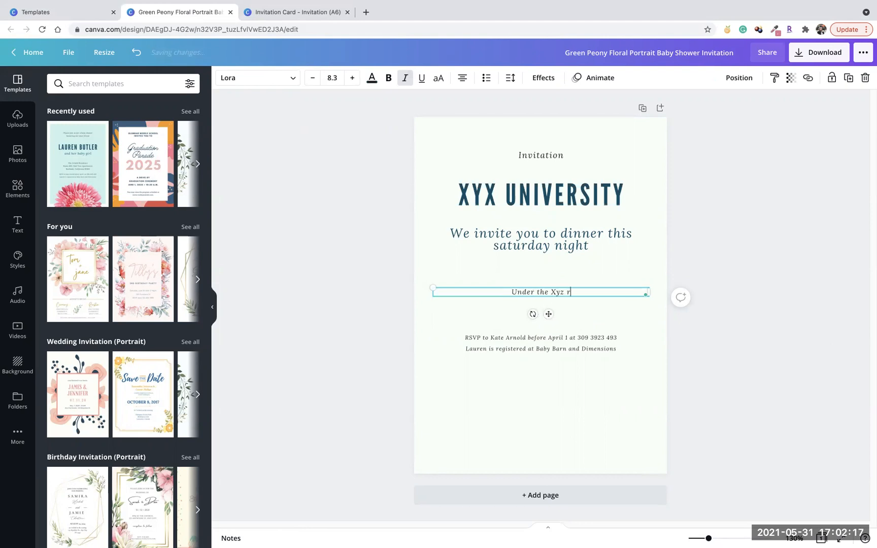
pyautogui.write('esearch projec')
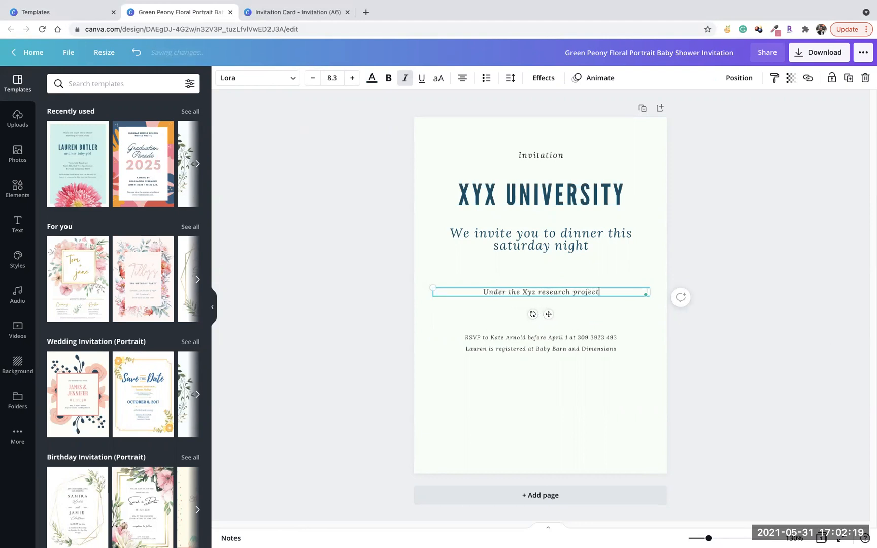
pyautogui.write('t')
pyautogui.click(536, 303)
pyautogui.click(534, 293)
pyautogui.write('XYZ')
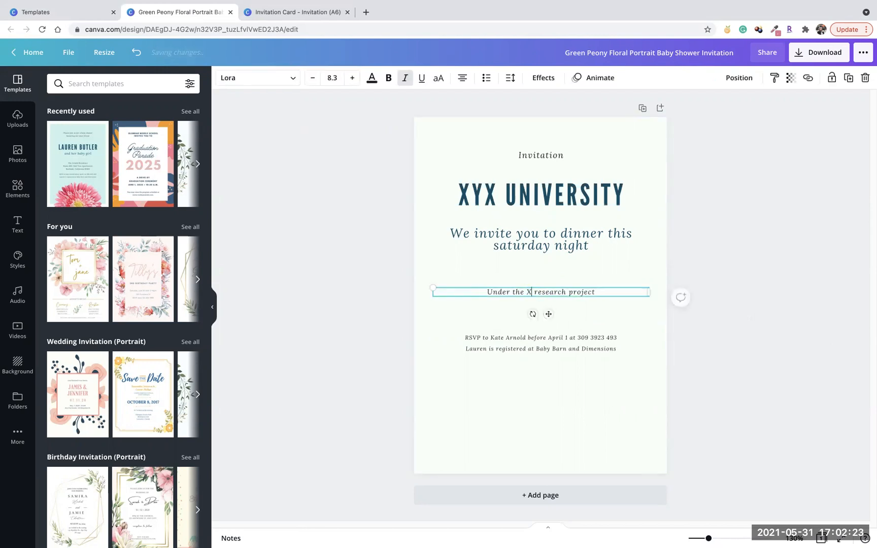
# Reorder the text so "Under the XYZ research project" sits directly beneath the headline and the dinner invitation text comes below it.
pyautogui.click(607, 309)
pyautogui.click(580, 292)
pyautogui.moveTo(580, 291)
pyautogui.mouseDown()
pyautogui.moveTo(584, 270)
pyautogui.moveTo(575, 285)
pyautogui.mouseUp()
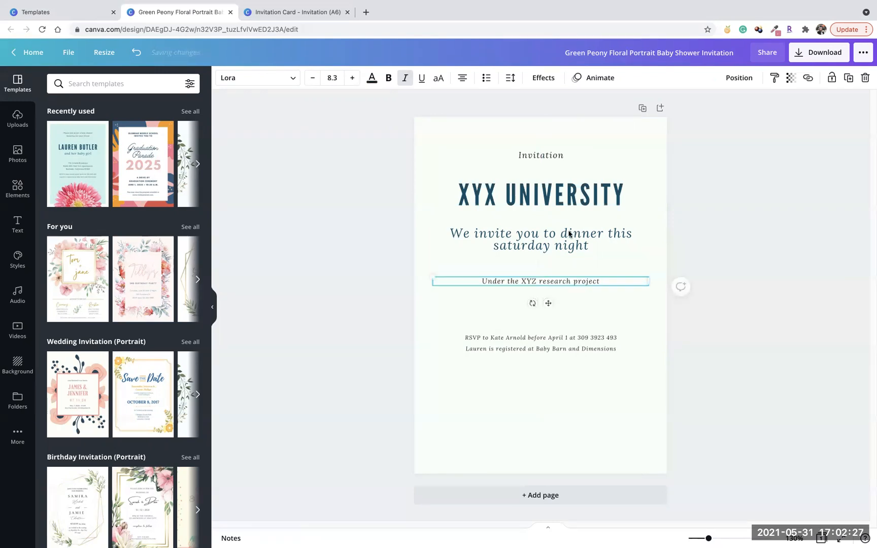
pyautogui.moveTo(569, 233); pyautogui.dragTo(569, 347)
pyautogui.moveTo(567, 285); pyautogui.dragTo(568, 229)
pyautogui.moveTo(574, 349); pyautogui.dragTo(575, 257)
# Narrow the RSVP text box so it wraps onto four lines, scale its text to size 7.4 and centre it slightly higher.
pyautogui.click(574, 348)
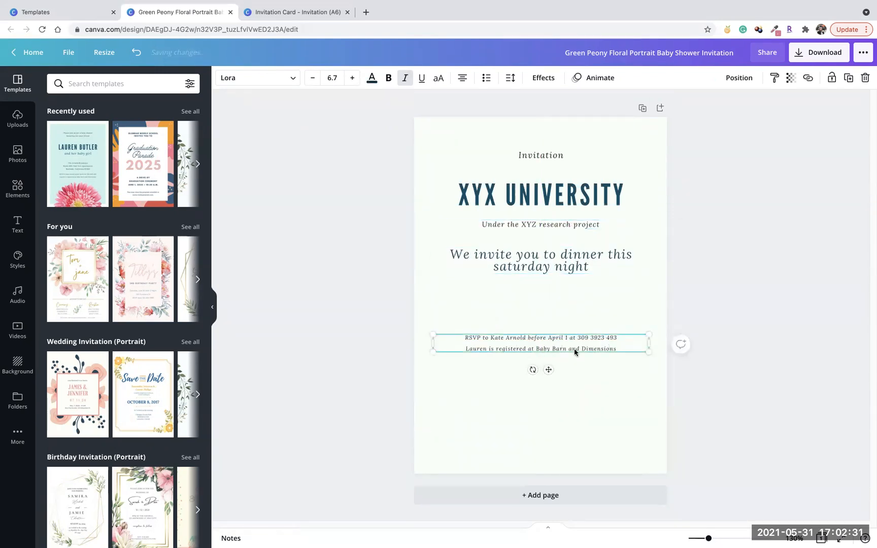
pyautogui.moveTo(652, 343); pyautogui.dragTo(543, 343)
pyautogui.moveTo(477, 361); pyautogui.dragTo(529, 342)
pyautogui.doubleClick(529, 341)
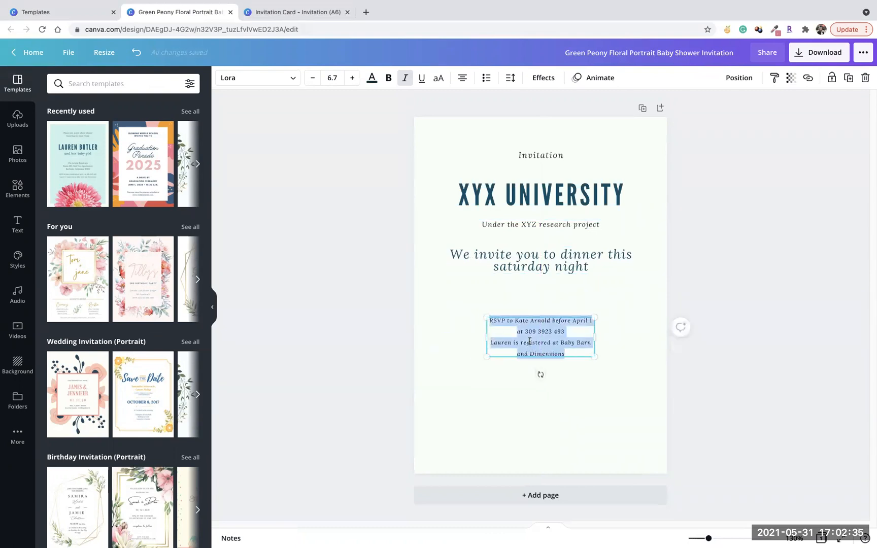
pyautogui.click(529, 342)
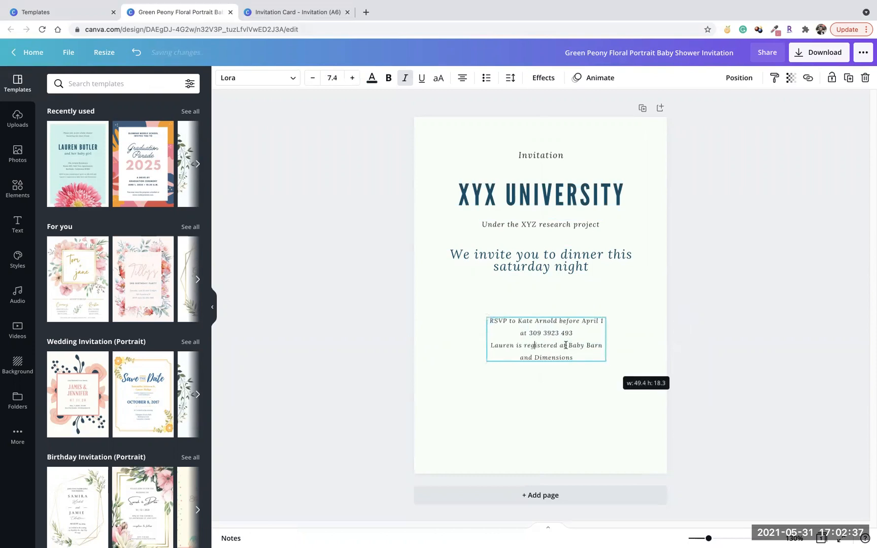
pyautogui.click(557, 382)
pyautogui.moveTo(540, 330); pyautogui.dragTo(536, 322)
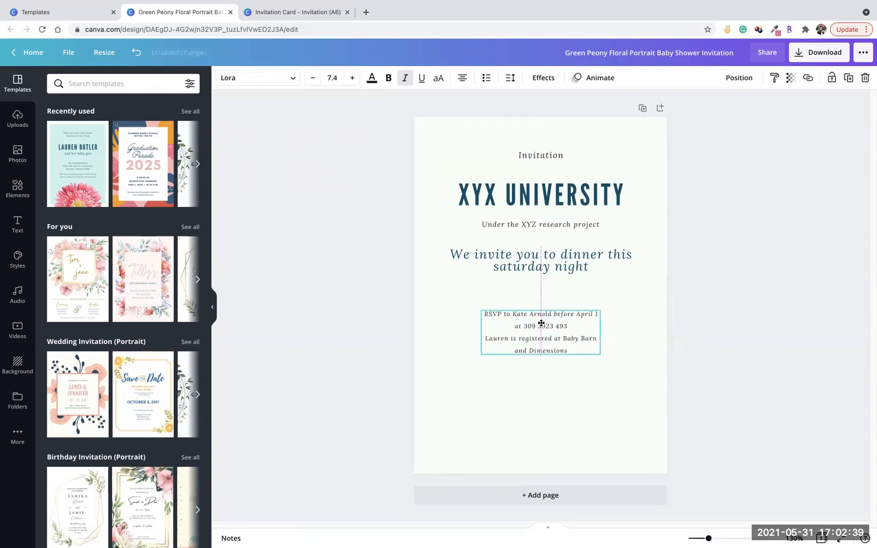
# Save the "Rectangle with Rounded Corners and a Drop Shadow" shape from Elements to a new folder named "round shapes".
pyautogui.click(19, 189)
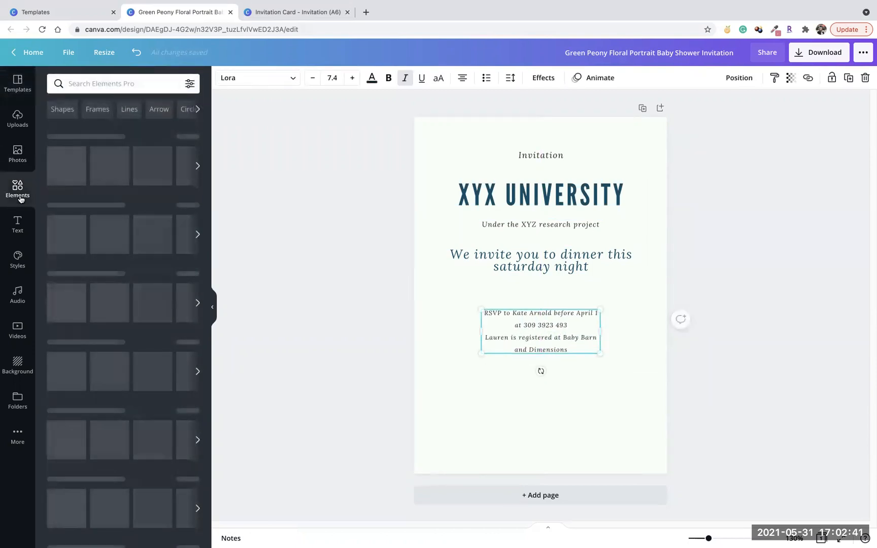
pyautogui.click(63, 109)
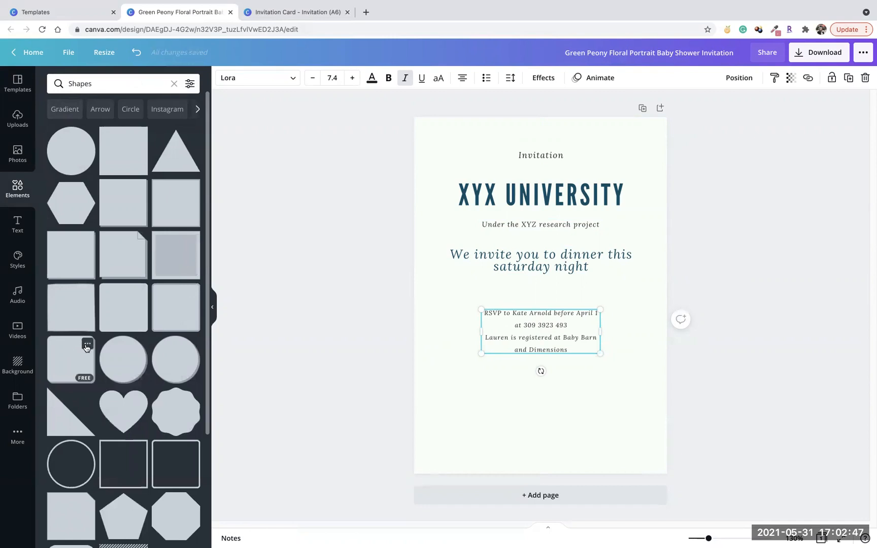
pyautogui.click(87, 346)
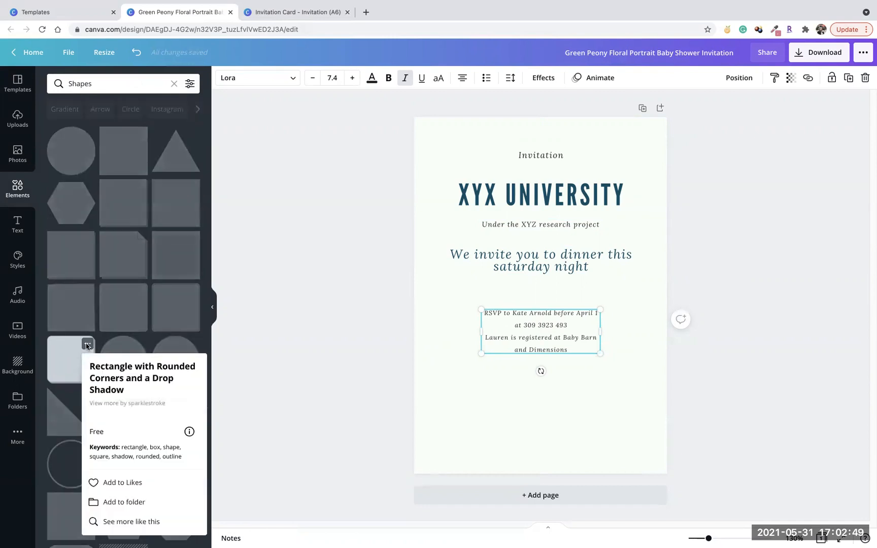
pyautogui.click(133, 501)
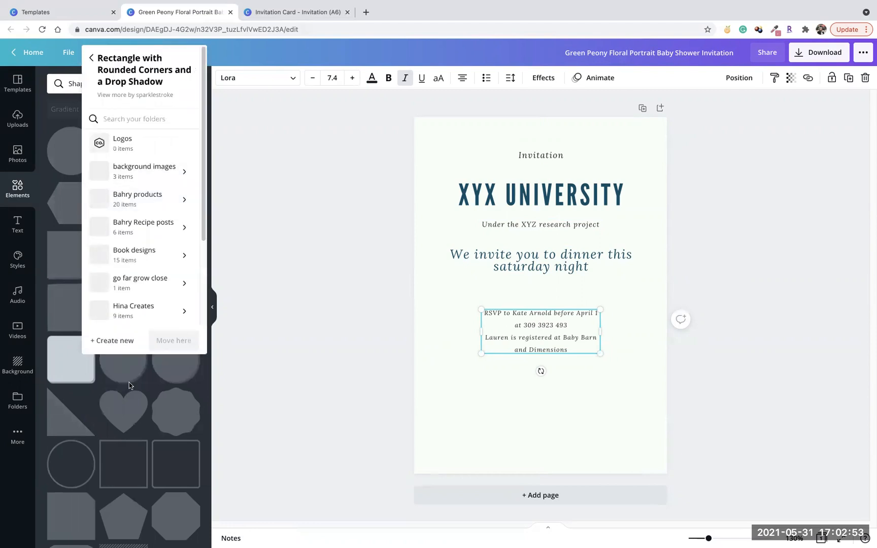
pyautogui.click(121, 340)
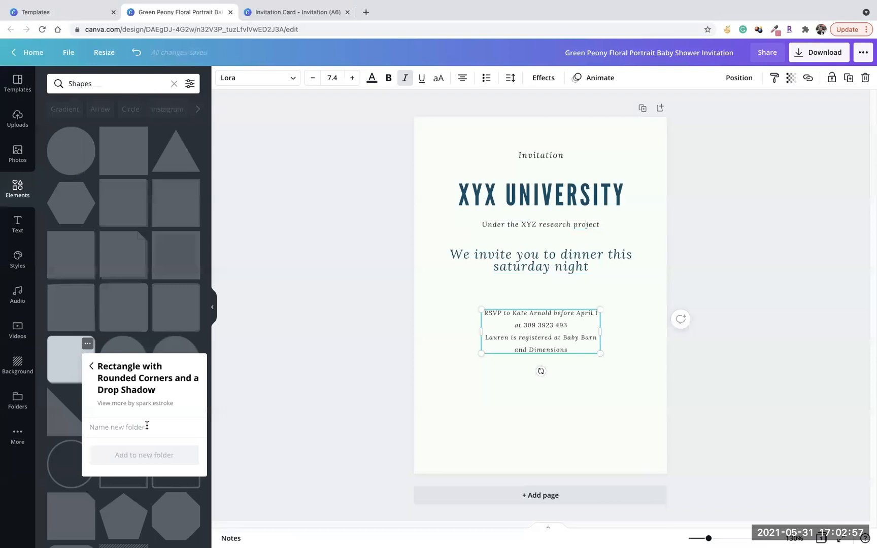
pyautogui.write('round shapes')
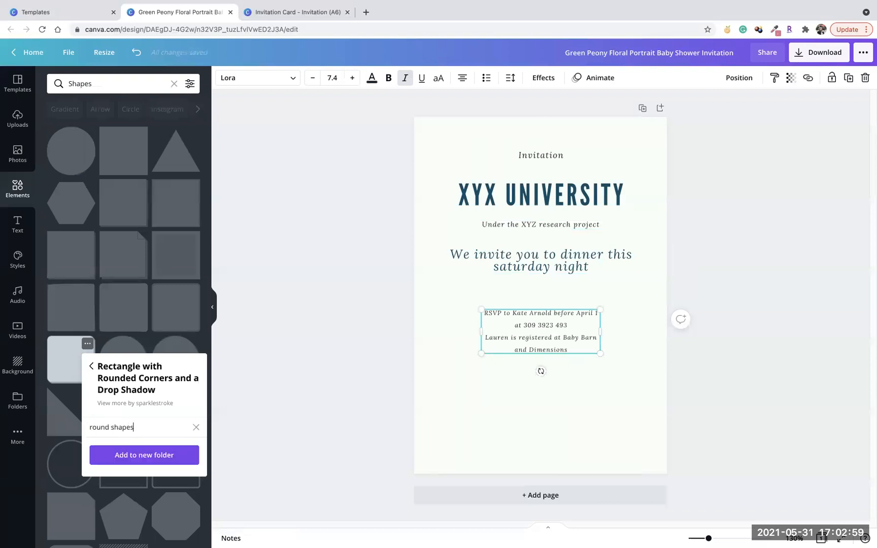
pyautogui.click(149, 460)
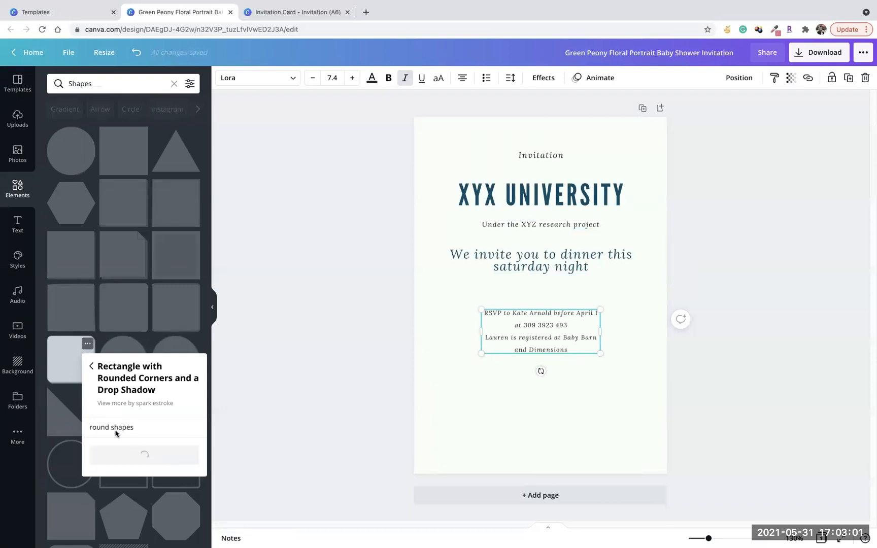
# Place the rounded rectangle from the "round shapes" folder behind the RSVP text and resize it to frame the four lines.
pyautogui.click(18, 400)
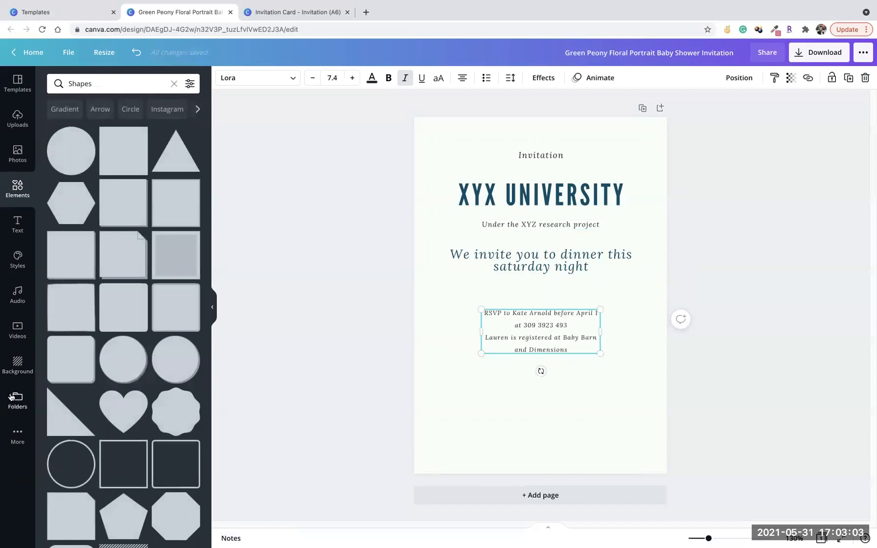
pyautogui.scroll(-3, 123, 487)
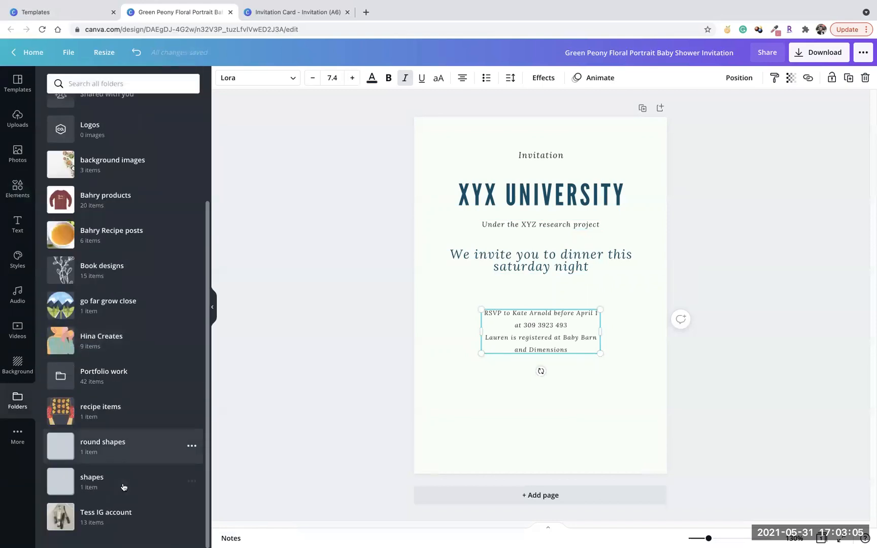
pyautogui.click(113, 445)
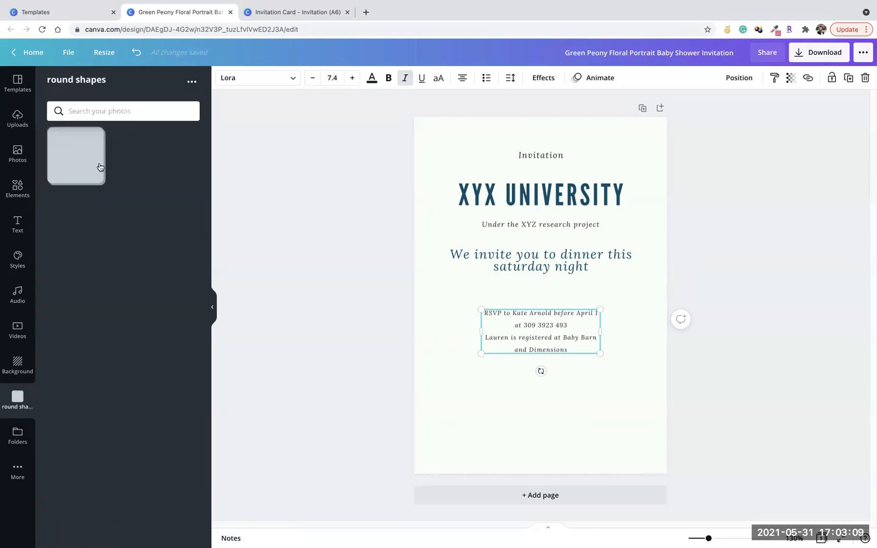
pyautogui.moveTo(80, 167); pyautogui.dragTo(500, 322)
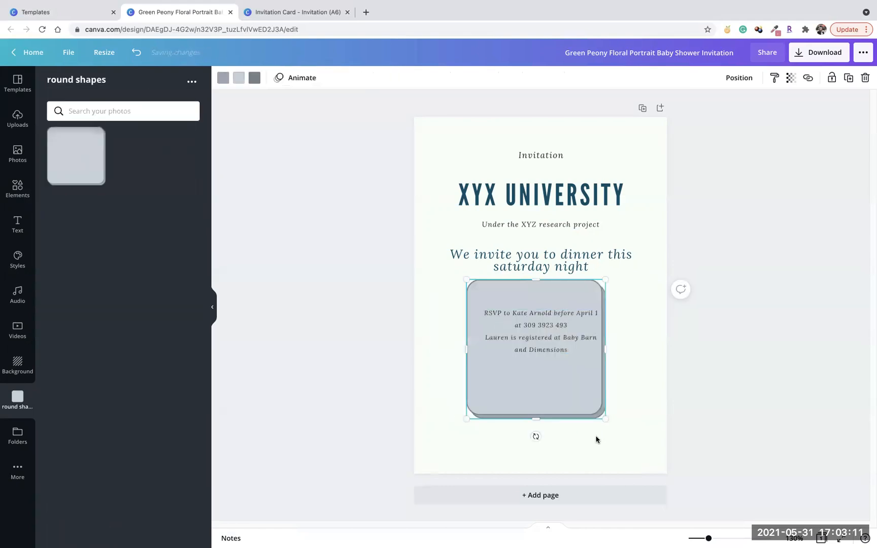
pyautogui.moveTo(575, 423); pyautogui.dragTo(575, 365)
pyautogui.moveTo(570, 307); pyautogui.dragTo(619, 328)
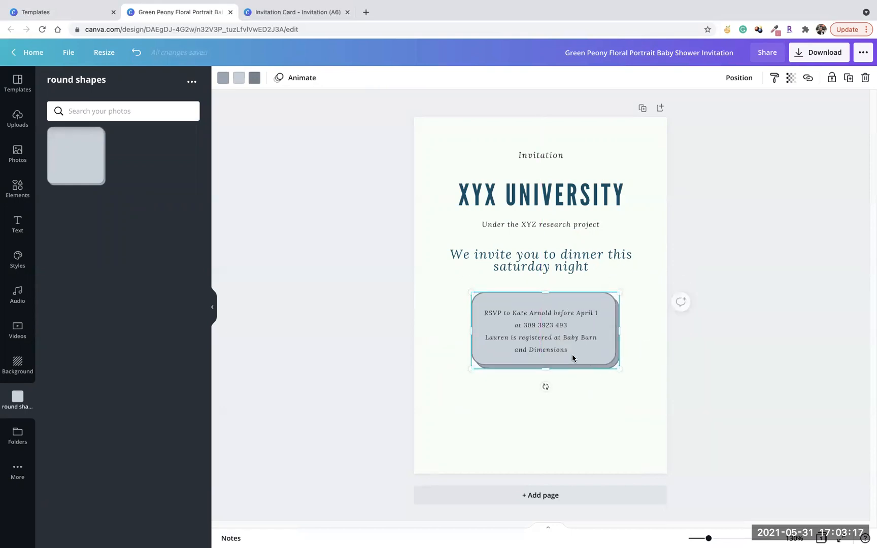
# Recolor the rounded rectangle's drop shadow to the light blue of the Bamboo Beach palette.
pyautogui.click(223, 78)
pyautogui.click(58, 160)
pyautogui.click(85, 308)
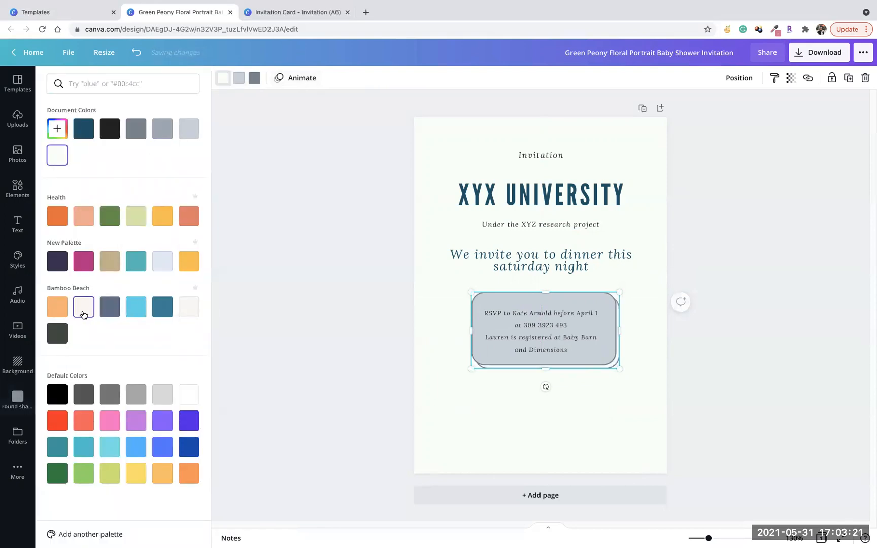
pyautogui.click(136, 307)
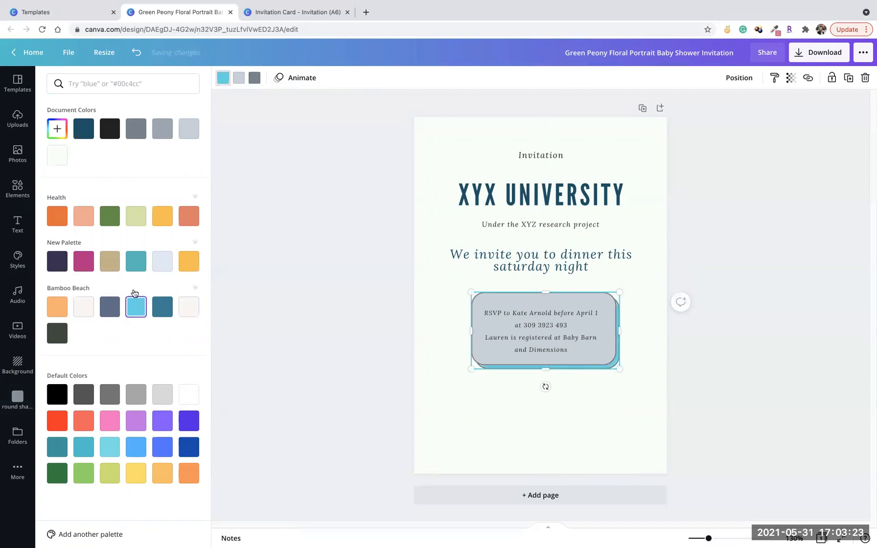
# Change the rounded rectangle's fill to white from the default colors.
pyautogui.click(239, 78)
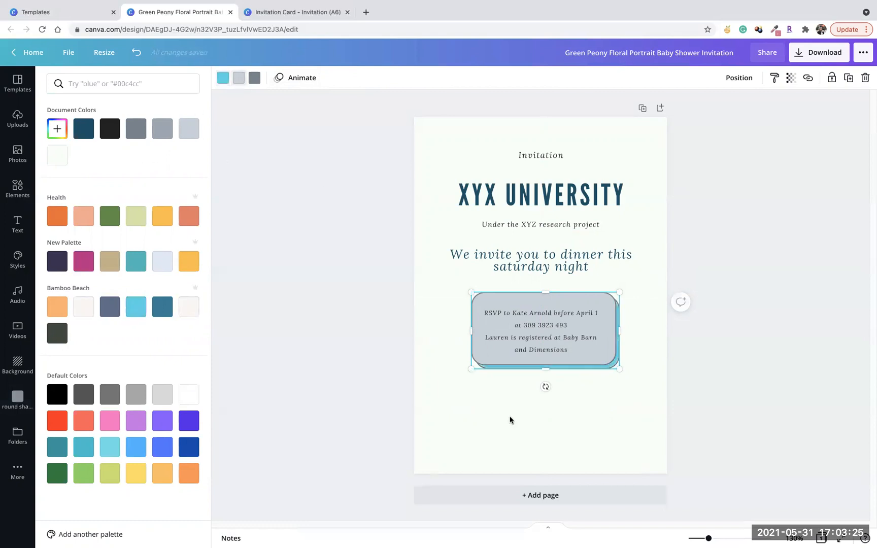
pyautogui.click(103, 133)
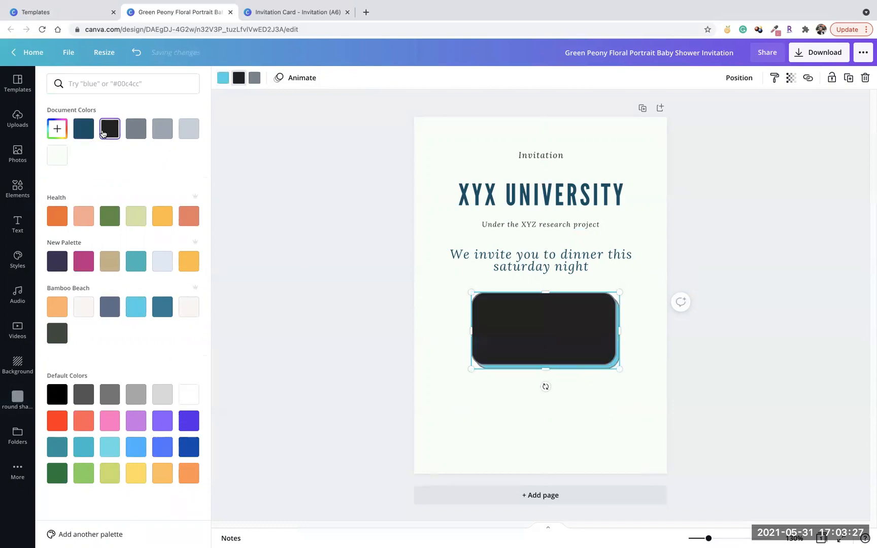
pyautogui.click(62, 156)
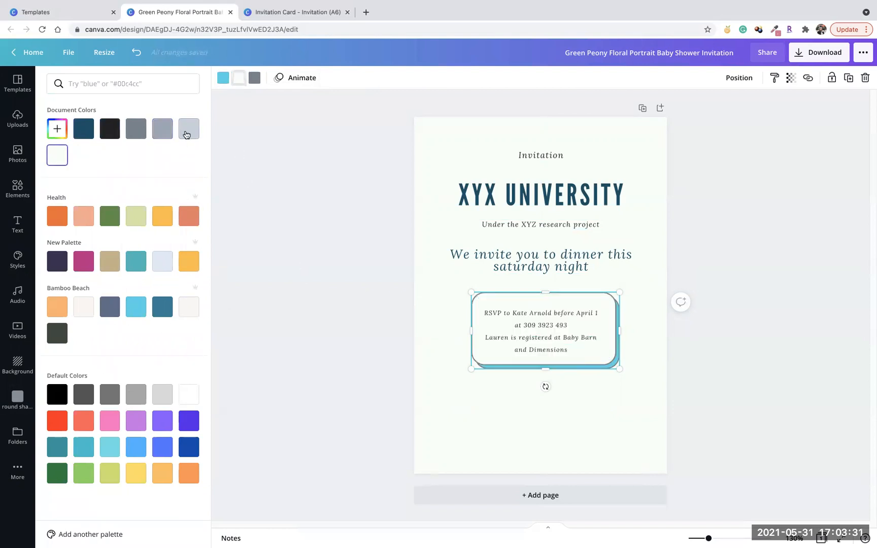
pyautogui.click(187, 393)
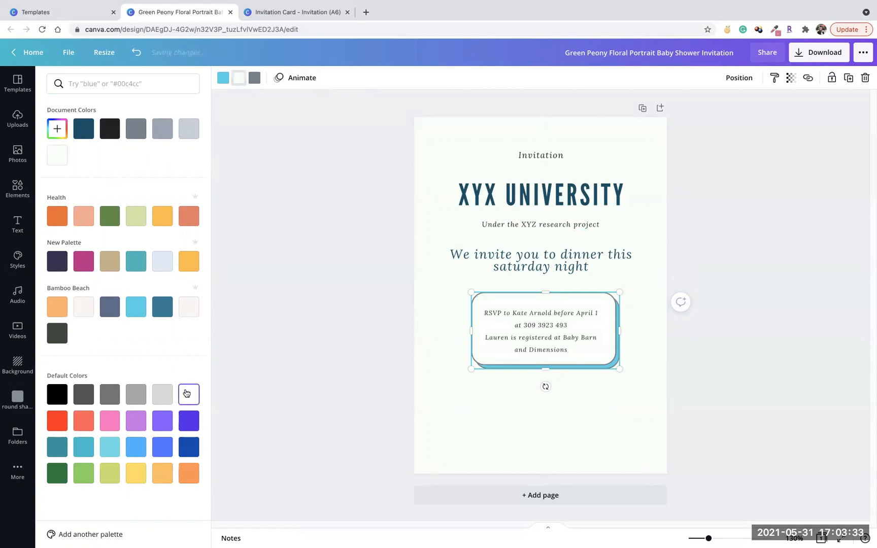
# Set the rounded rectangle's outline to the dark blue of the Bamboo Beach palette.
pyautogui.click(254, 80)
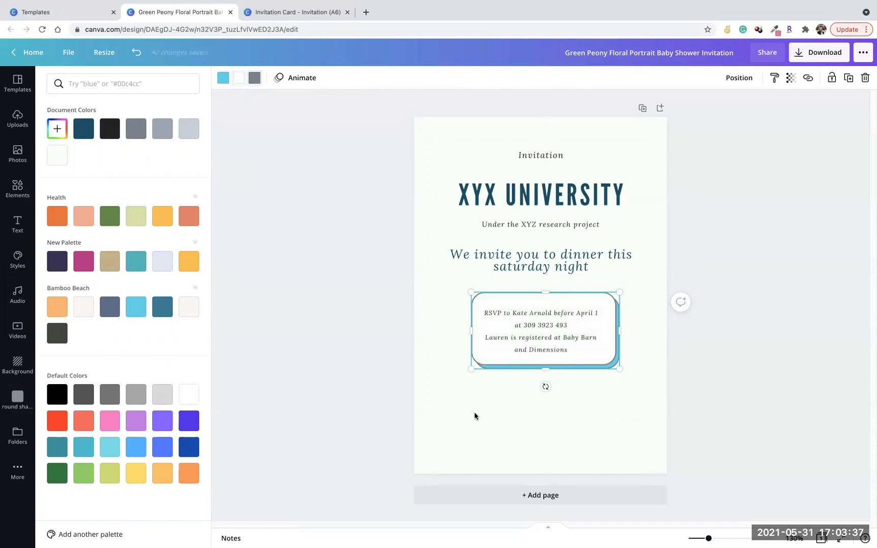
pyautogui.click(115, 135)
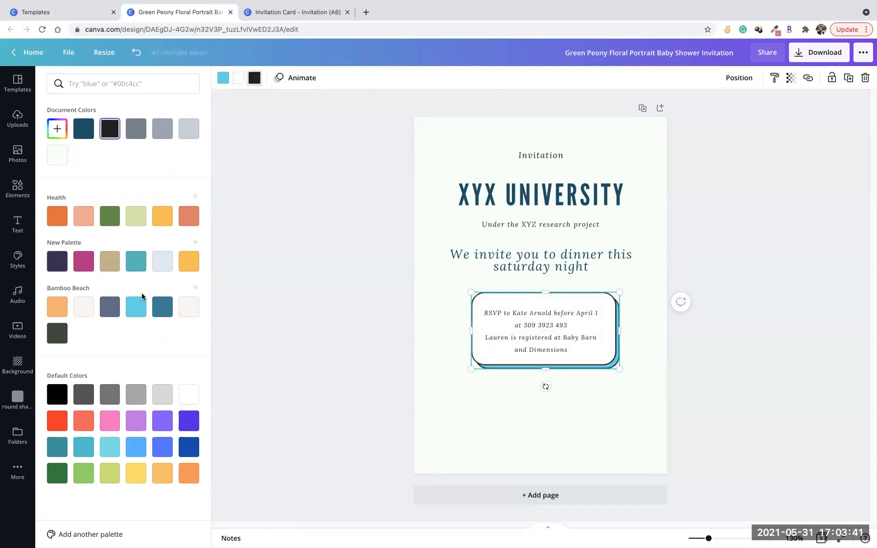
pyautogui.click(159, 311)
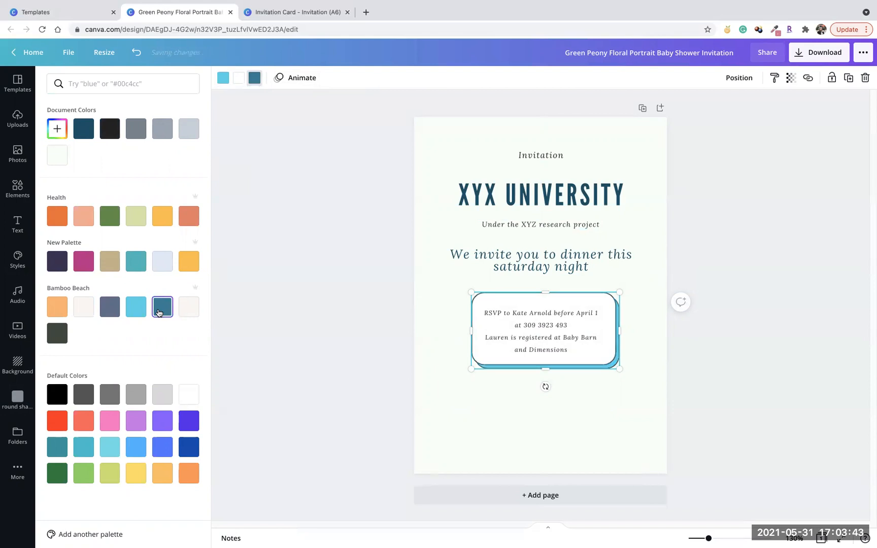
pyautogui.click(273, 348)
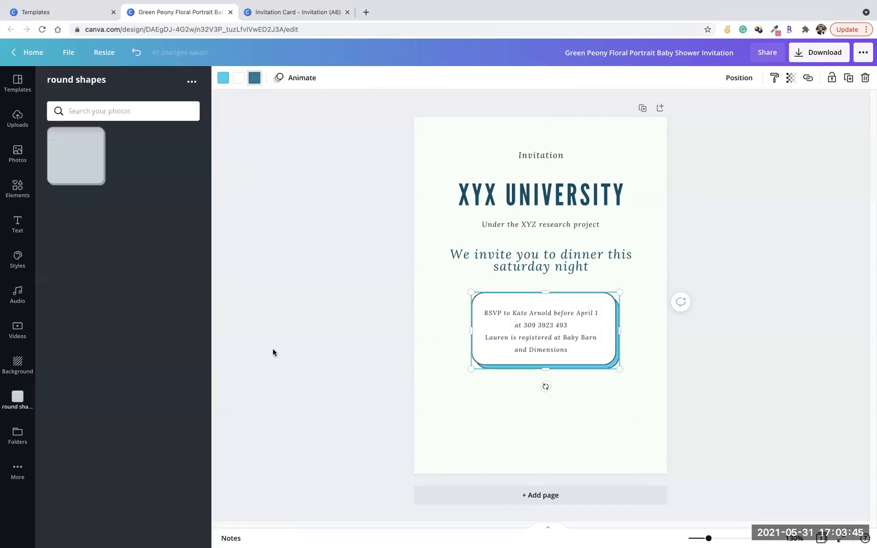
pyautogui.click(558, 380)
pyautogui.click(592, 361)
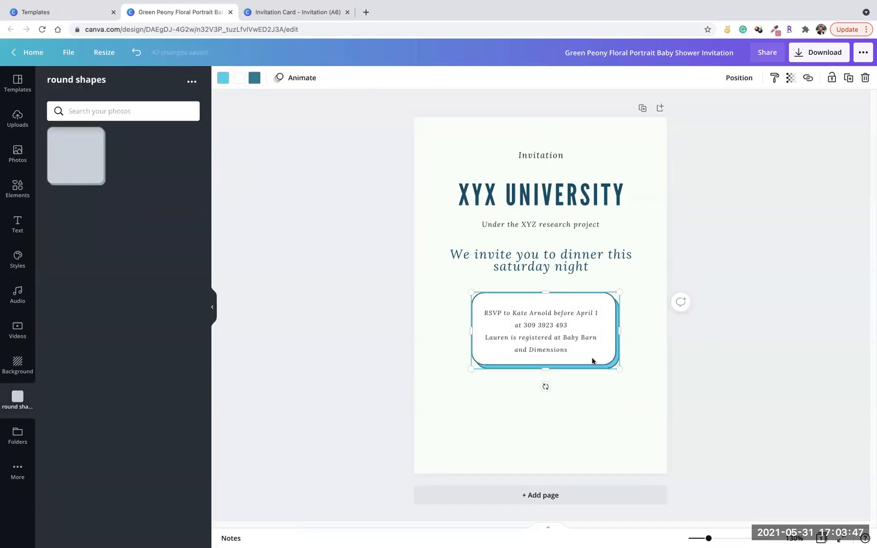
# Lower the research project line slightly and place a narrowed copy of it in the page's bottom-left corner.
pyautogui.click(548, 259)
pyautogui.moveTo(556, 224); pyautogui.dragTo(555, 229)
pyautogui.rightClick(584, 232)
pyautogui.click(607, 240)
pyautogui.rightClick(478, 425)
pyautogui.click(510, 459)
pyautogui.moveTo(604, 242); pyautogui.dragTo(554, 438)
pyautogui.moveTo(612, 437); pyautogui.dragTo(470, 443)
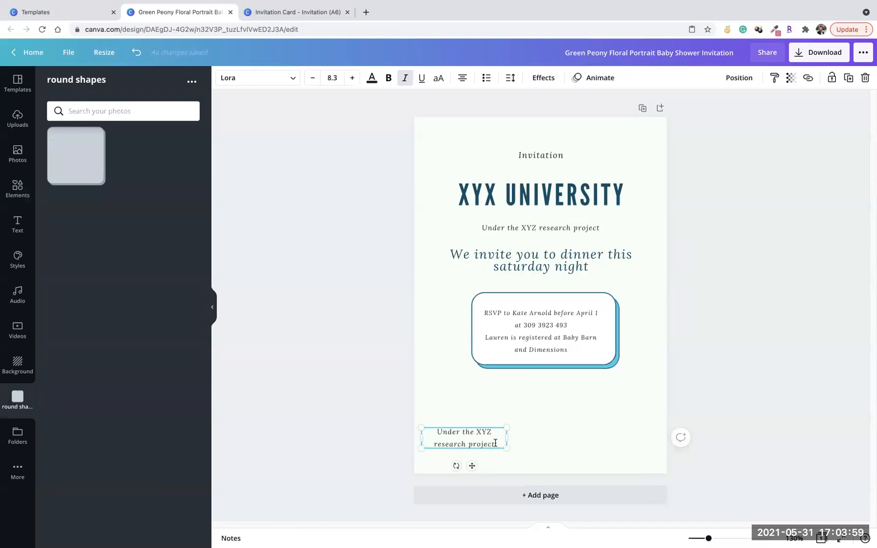
# Replace the copied text in the page's bottom-left corner with "Dean of the school:" and "Address" on a second line.
pyautogui.moveTo(494, 443); pyautogui.dragTo(440, 431)
pyautogui.write('Dea')
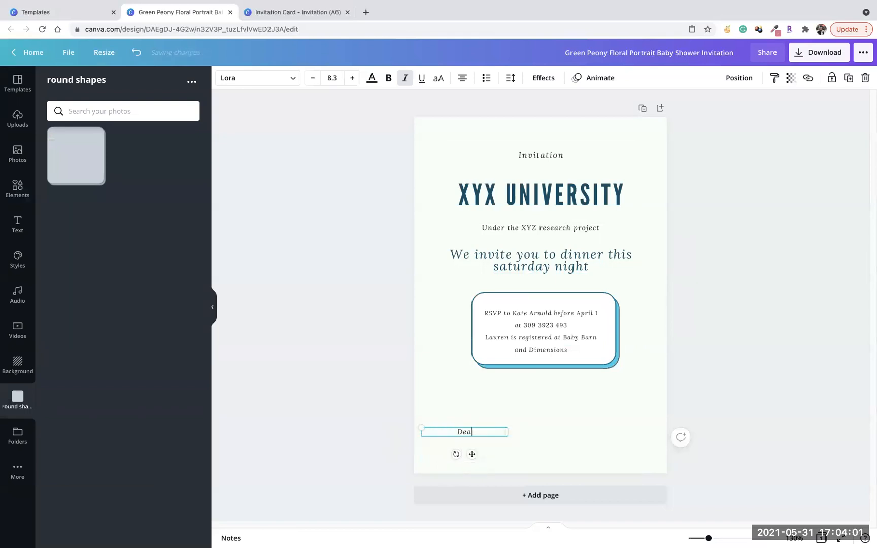
pyautogui.write('n of teh school:')
pyautogui.press('Return')
pyautogui.write('Address')
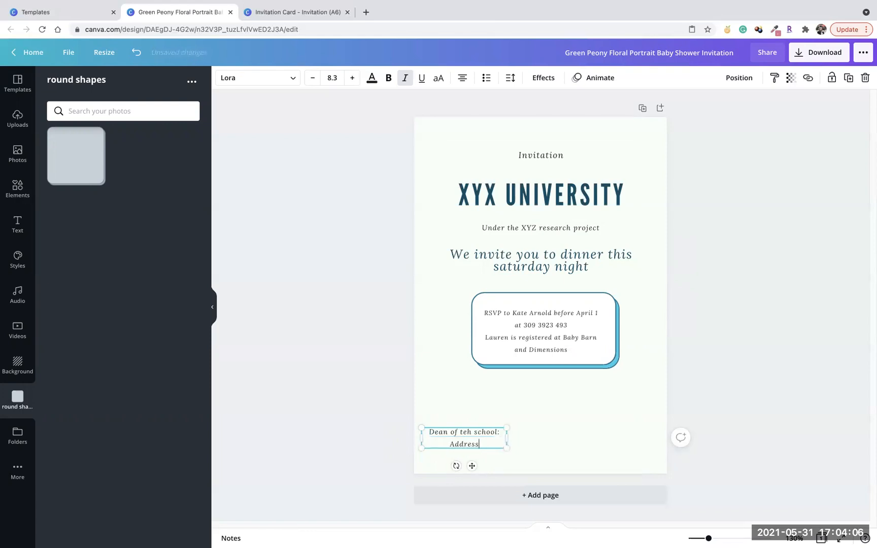
pyautogui.doubleClick(463, 432)
pyautogui.write('the')
pyautogui.click(528, 435)
# Duplicate the "Dean of the school: Address" text block and place the copy in the page's bottom-right corner.
pyautogui.click(477, 441)
pyautogui.rightClick(477, 441)
pyautogui.click(548, 379)
pyautogui.rightClick(606, 427)
pyautogui.click(633, 455)
pyautogui.moveTo(477, 454); pyautogui.dragTo(597, 442)
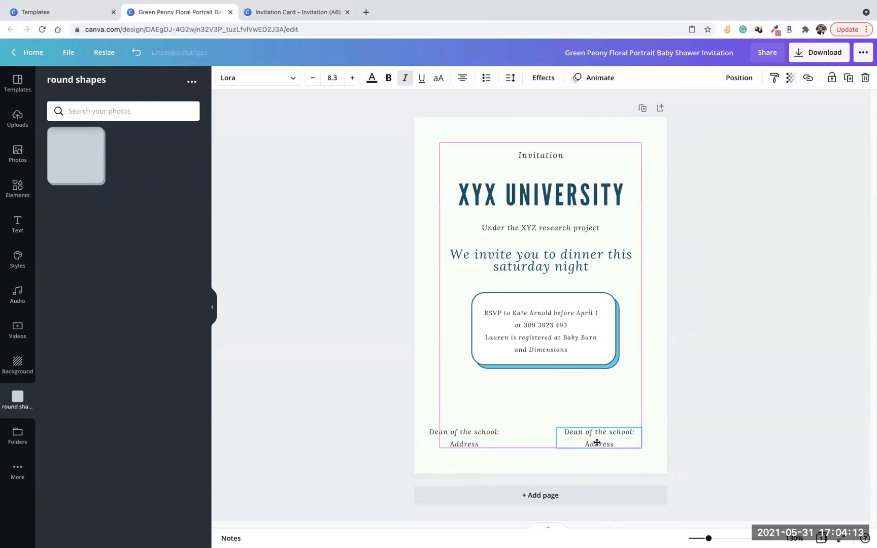
# Shift the dean text block at the page's lower left slightly inward from the edge.
pyautogui.moveTo(470, 443); pyautogui.dragTo(568, 439)
pyautogui.click(590, 441)
pyautogui.click(600, 407)
# Delete the right-hand dean block and put a fresh copy of the left one in its place, level with the original.
pyautogui.rightClick(599, 446)
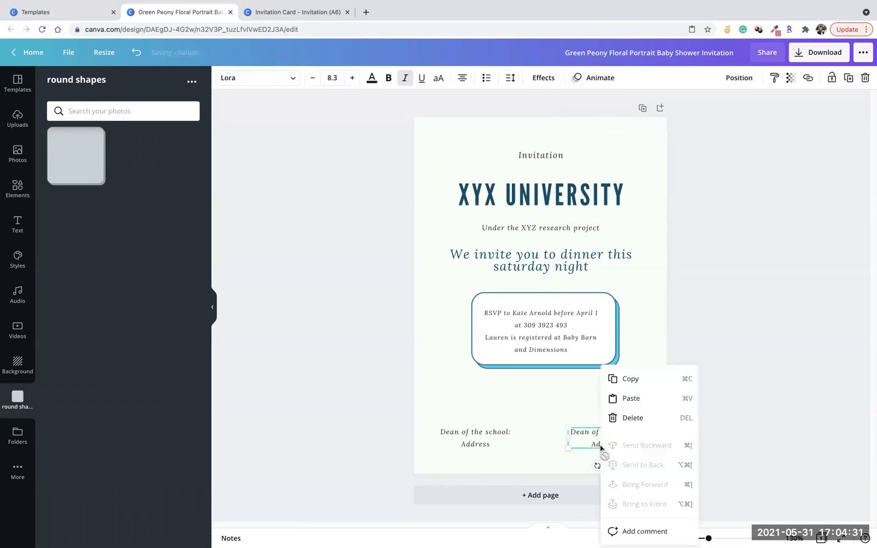
pyautogui.click(627, 417)
pyautogui.rightClick(487, 440)
pyautogui.click(530, 380)
pyautogui.click(585, 418)
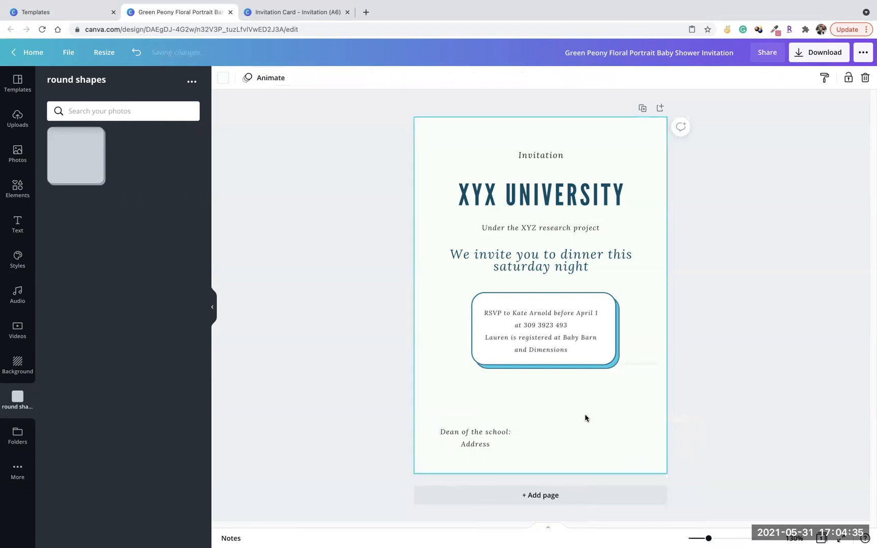
pyautogui.hotkey('ctrl', 'v')
pyautogui.moveTo(496, 455); pyautogui.dragTo(608, 439)
pyautogui.click(779, 325)
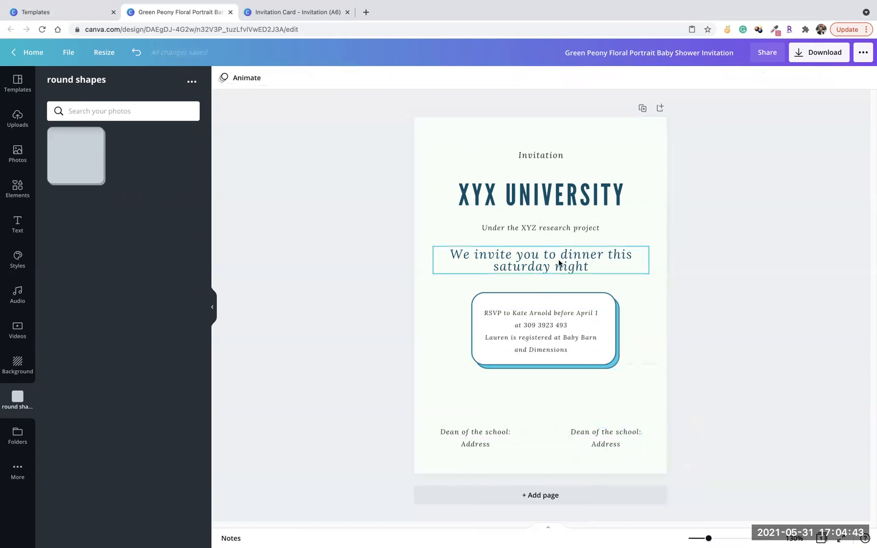
# Set the font size of the "Invitation" heading to 12.
pyautogui.click(536, 157)
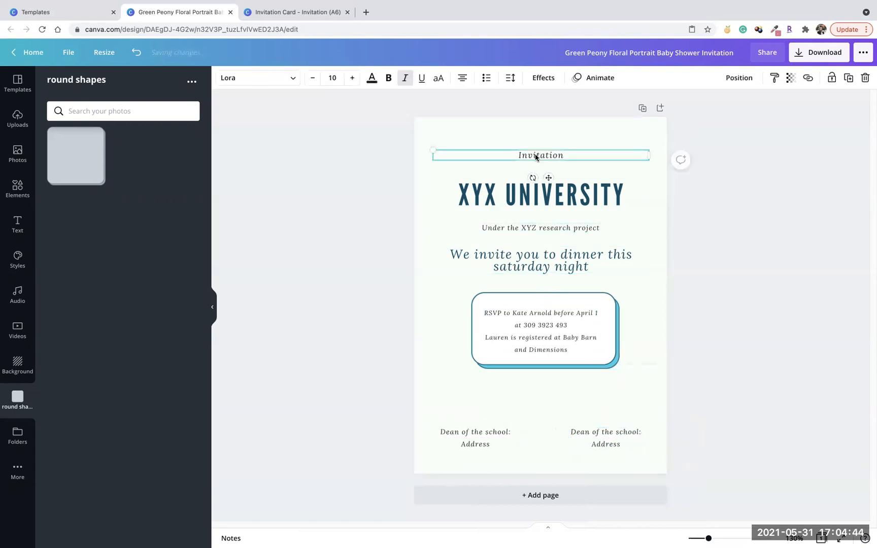
pyautogui.click(328, 77)
pyautogui.click(348, 168)
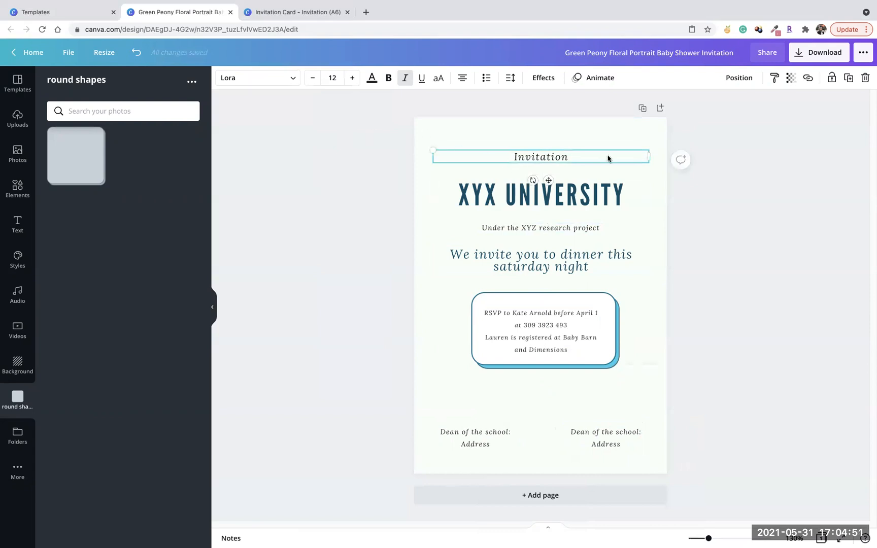
# Copy the text style of the "Under the XYZ research project" line onto the RSVP text in the rounded box.
pyautogui.click(585, 199)
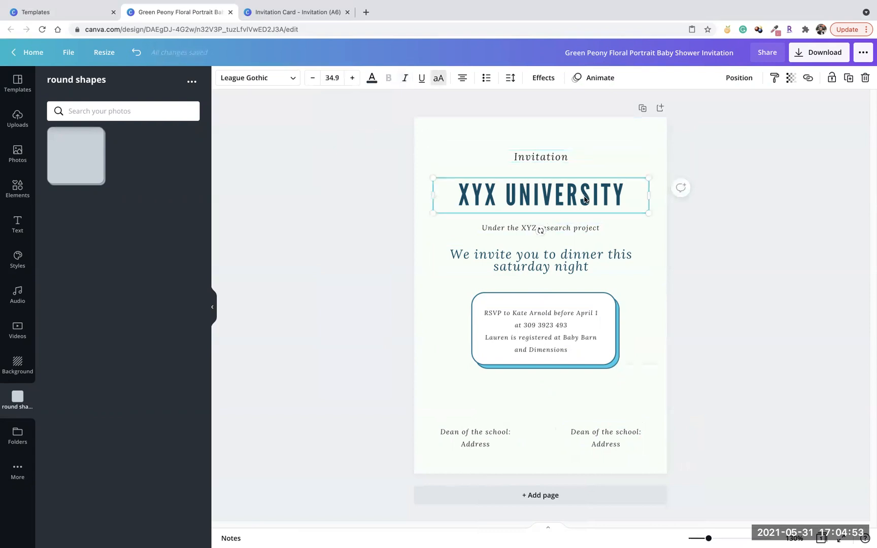
pyautogui.click(591, 229)
pyautogui.click(775, 78)
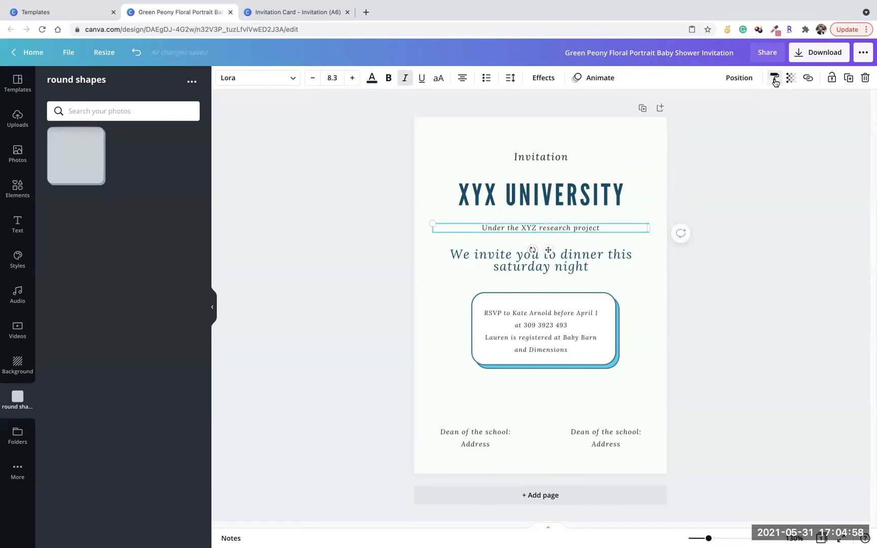
pyautogui.click(551, 340)
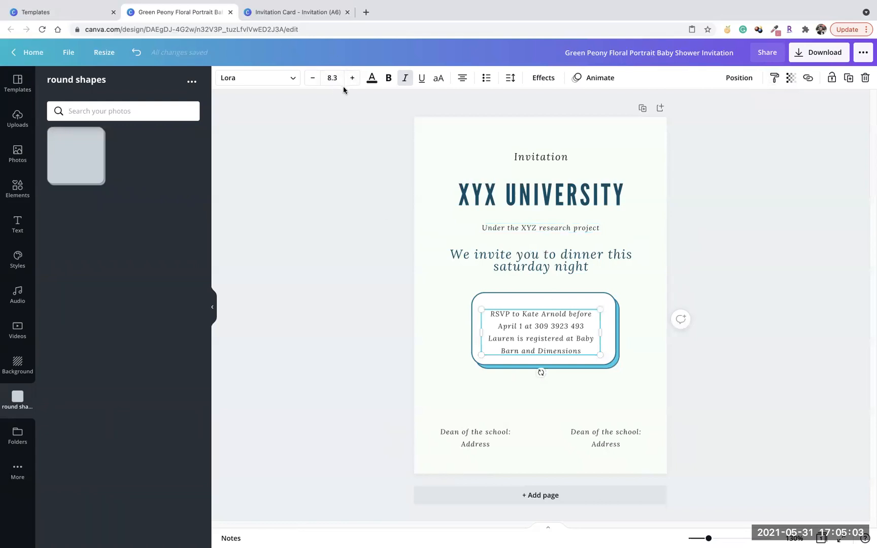
# Compare the font and size settings of the research project line with those of the RSVP text.
pyautogui.click(520, 219)
pyautogui.click(518, 227)
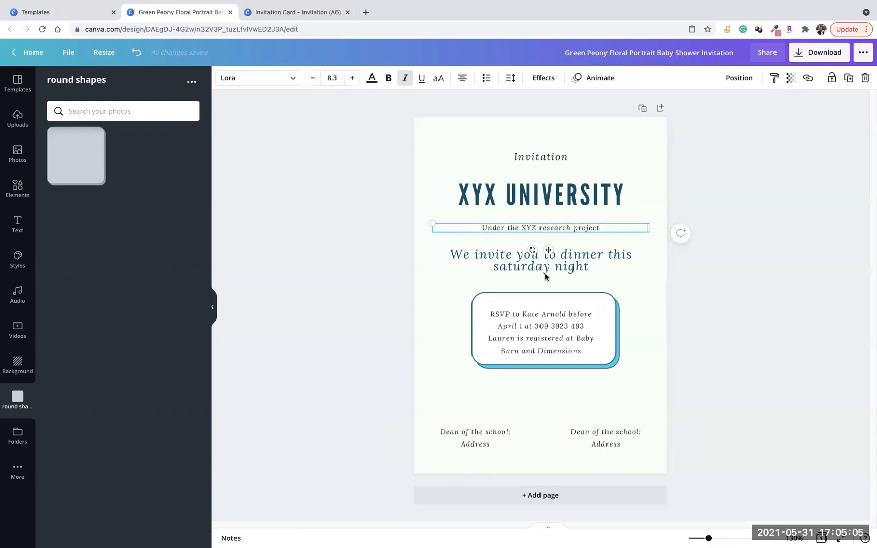
pyautogui.click(536, 321)
pyautogui.click(548, 234)
pyautogui.click(553, 336)
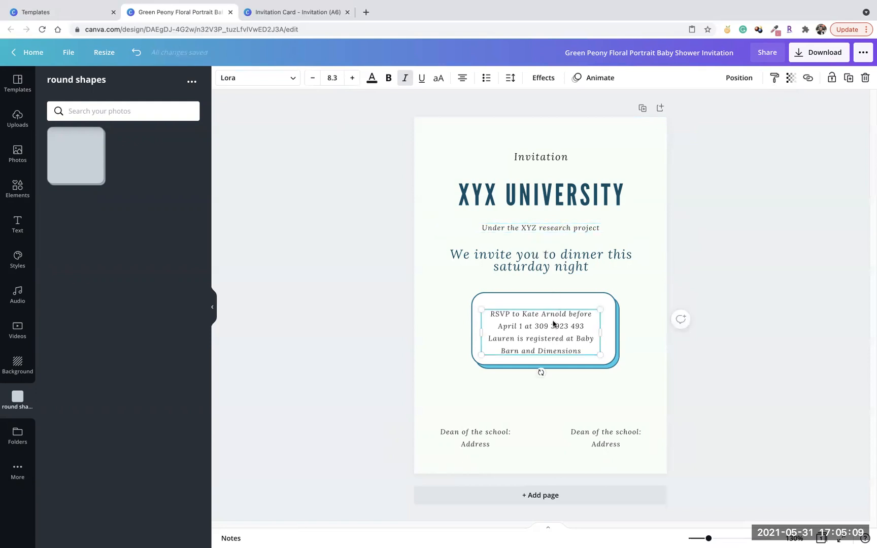
pyautogui.doubleClick(554, 323)
pyautogui.click(724, 186)
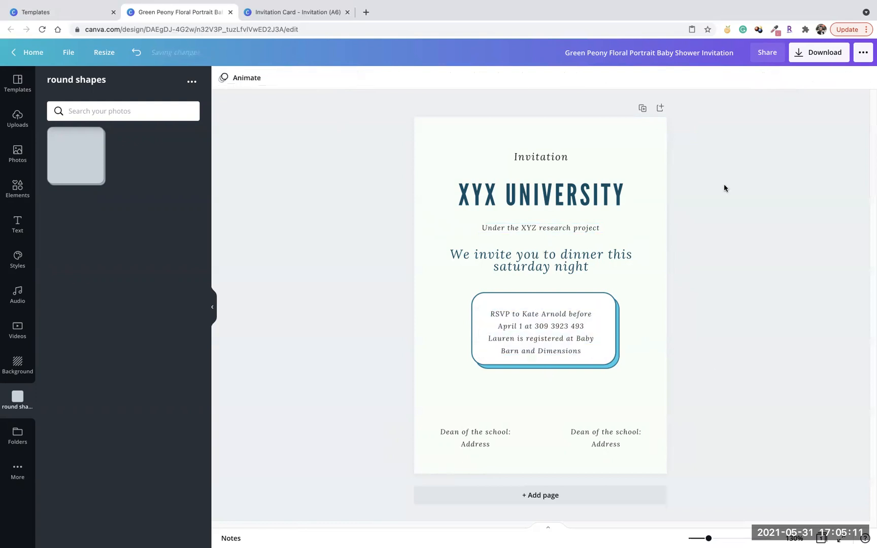
# Shift the RSVP text slightly up in its box and scale it up to font size 8.7.
pyautogui.moveTo(546, 329); pyautogui.dragTo(548, 323)
pyautogui.moveTo(600, 353); pyautogui.dragTo(608, 357)
pyautogui.click(746, 376)
# Align the RSVP text to the horizontal center of the page.
pyautogui.click(557, 322)
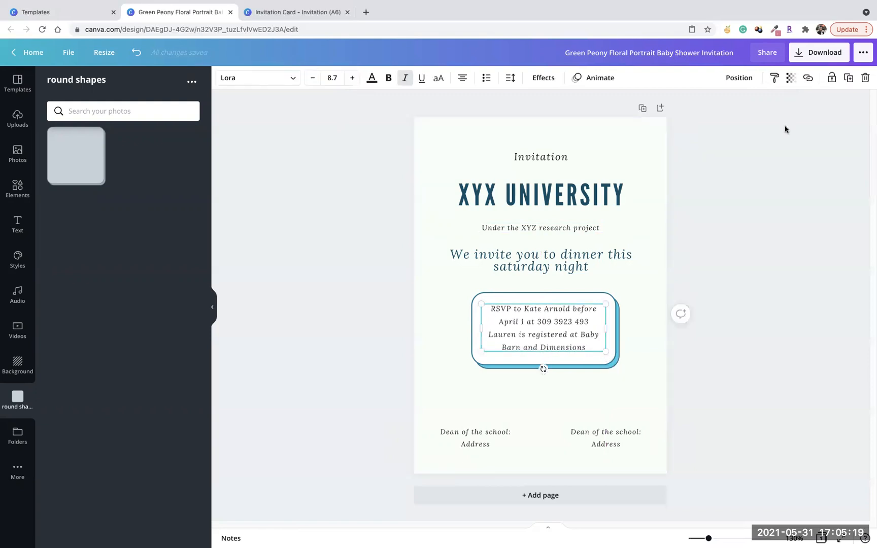
pyautogui.click(739, 79)
pyautogui.click(703, 167)
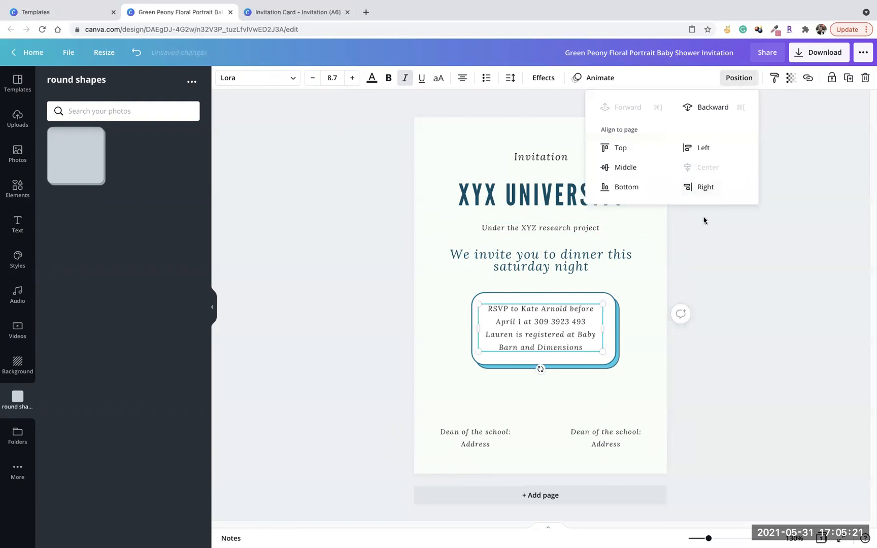
pyautogui.click(688, 291)
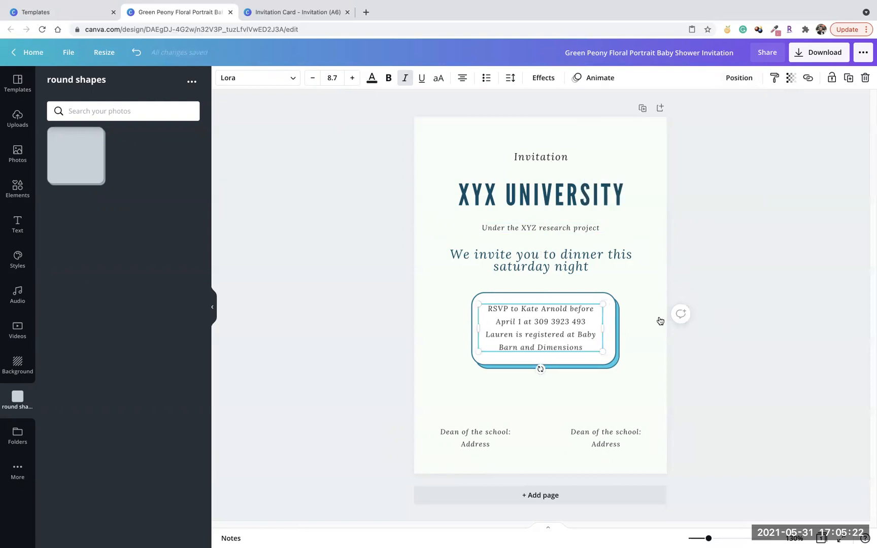
# Center the RSVP text horizontally and vertically within the rounded box.
pyautogui.click(511, 287)
pyautogui.moveTo(546, 338); pyautogui.dragTo(552, 343)
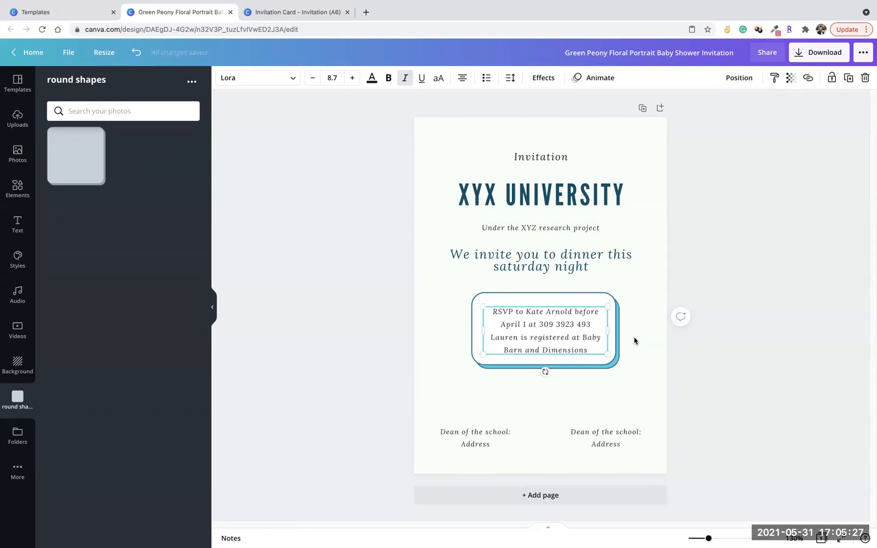
pyautogui.click(635, 342)
pyautogui.click(541, 338)
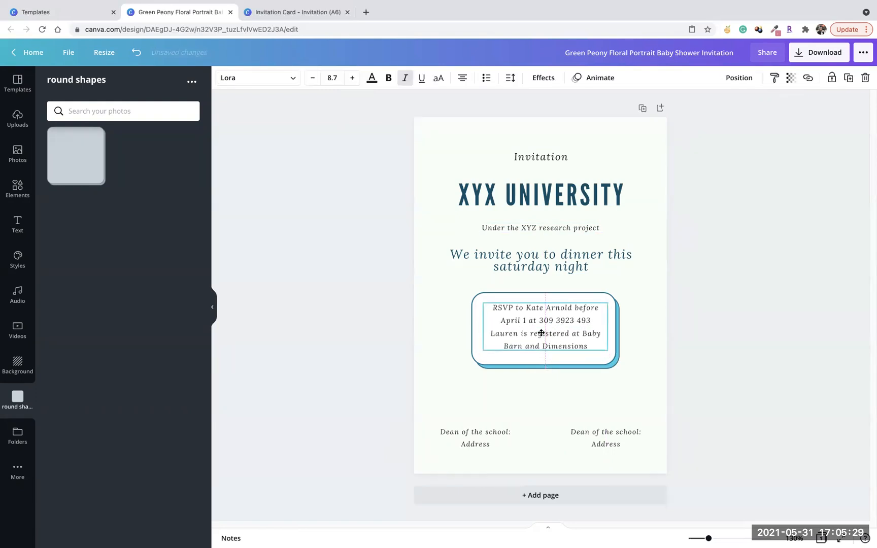
pyautogui.moveTo(541, 336); pyautogui.dragTo(541, 331)
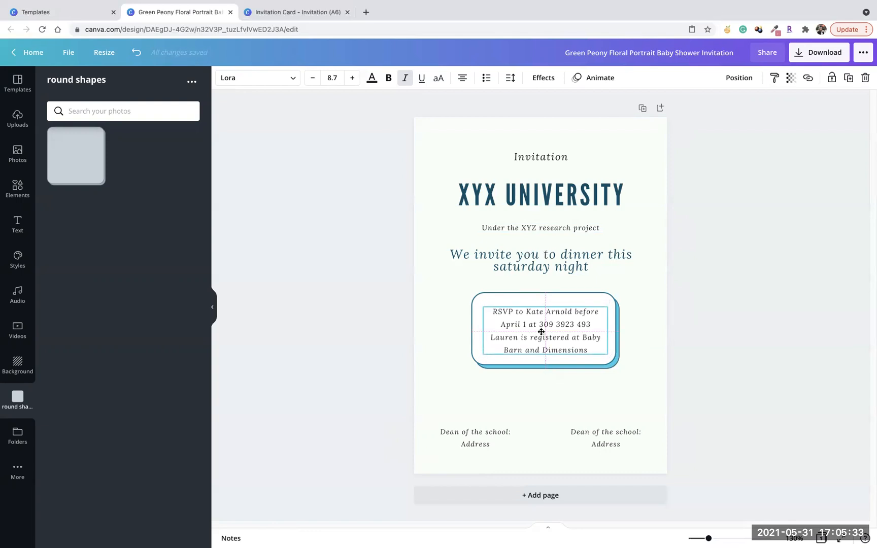
pyautogui.moveTo(541, 332); pyautogui.dragTo(541, 332)
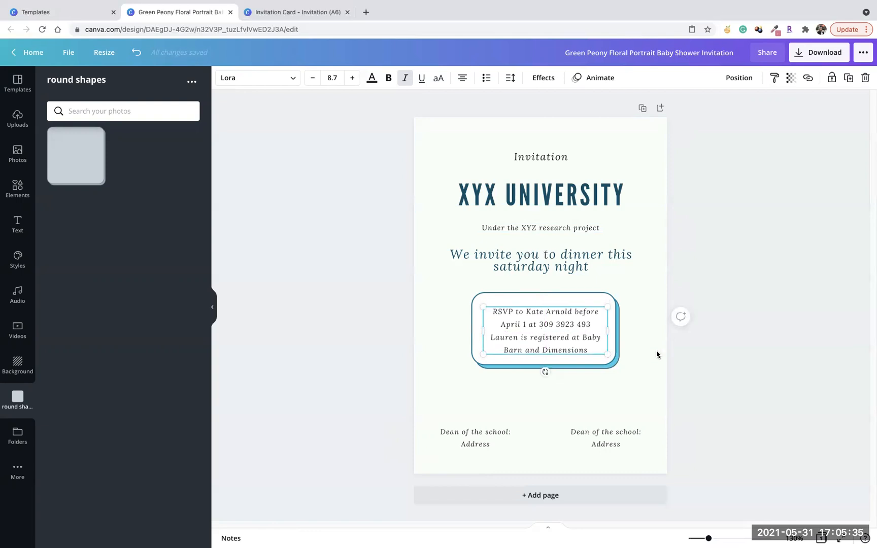
# Group the RSVP text with its rounded box and move the group slightly down, centered horizontally on the page.
pyautogui.moveTo(646, 357); pyautogui.dragTo(468, 291)
pyautogui.rightClick(573, 331)
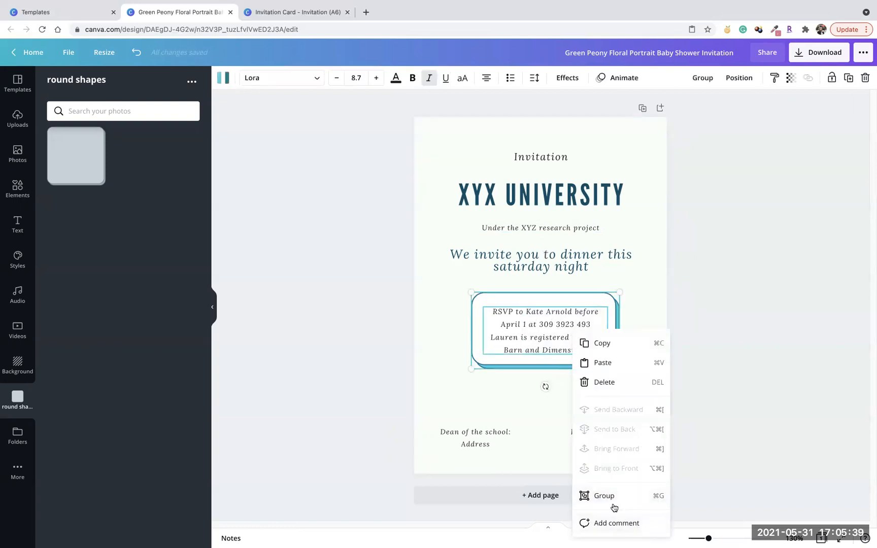
pyautogui.click(614, 506)
pyautogui.moveTo(588, 344); pyautogui.dragTo(552, 325)
pyautogui.click(542, 266)
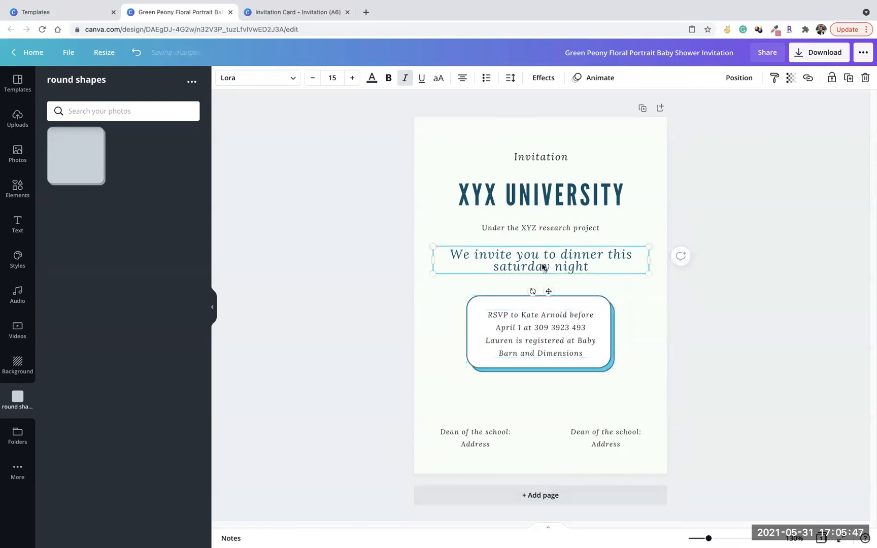
pyautogui.click(545, 229)
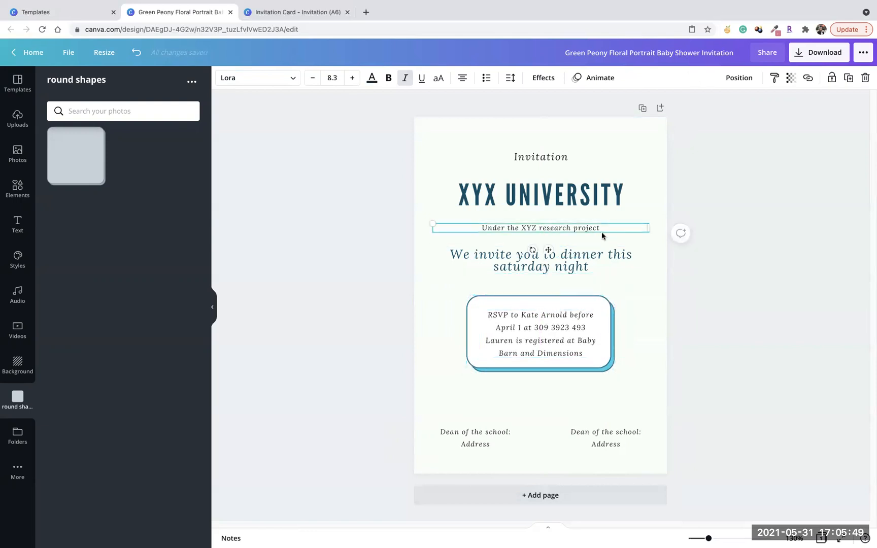
# Search the photo library for "school background".
pyautogui.click(16, 159)
pyautogui.click(17, 191)
pyautogui.click(14, 156)
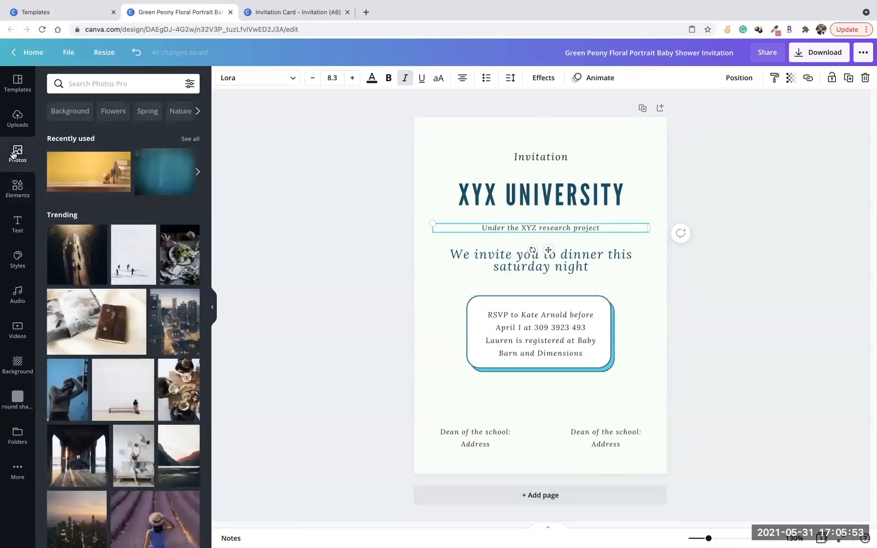
pyautogui.click(197, 140)
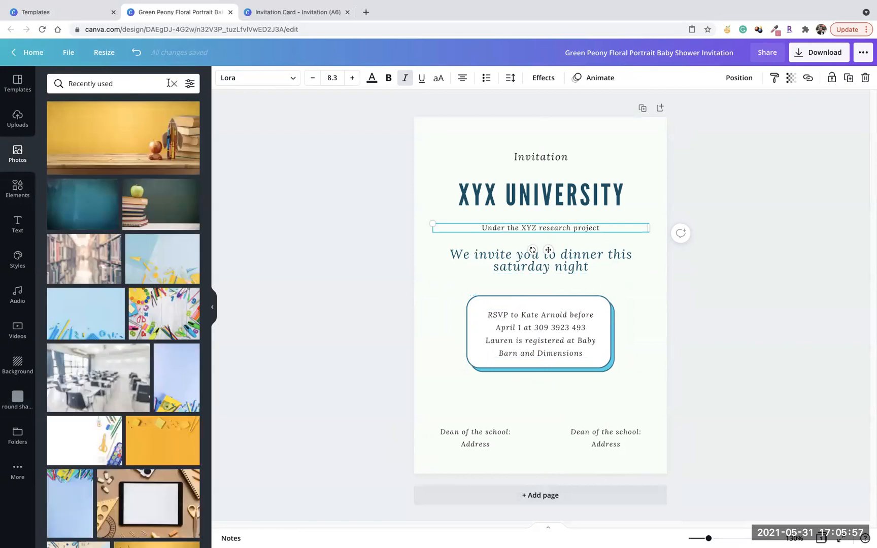
pyautogui.click(172, 84)
pyautogui.write('school background')
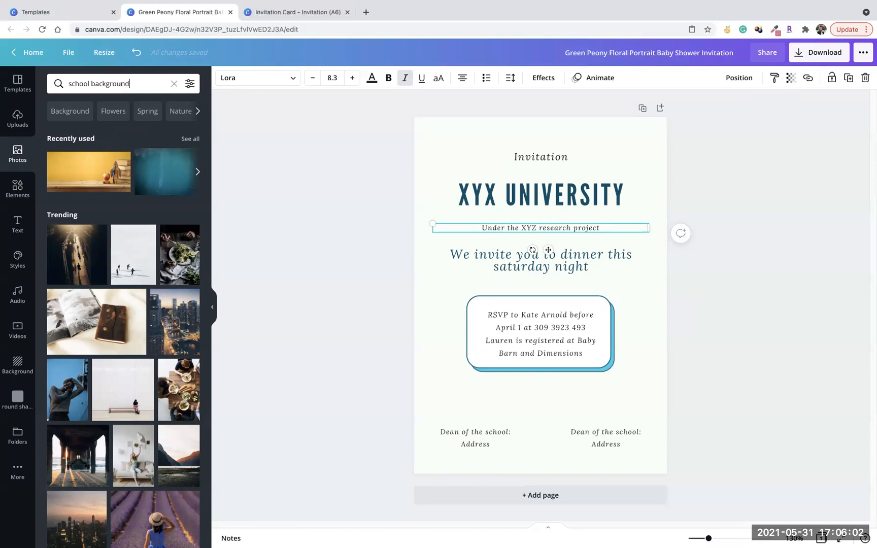
pyautogui.press('Return')
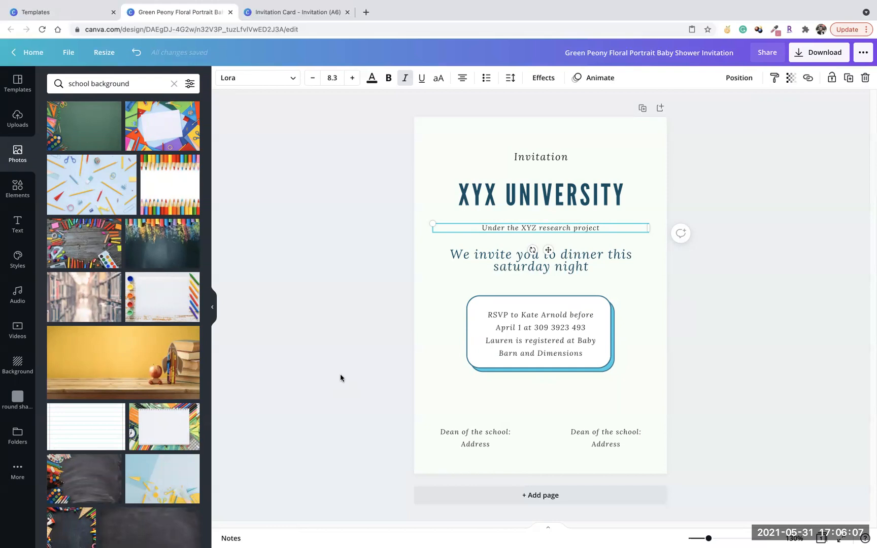
# Add the blurred library bookshelf photo and set it as the page background.
pyautogui.click(472, 201)
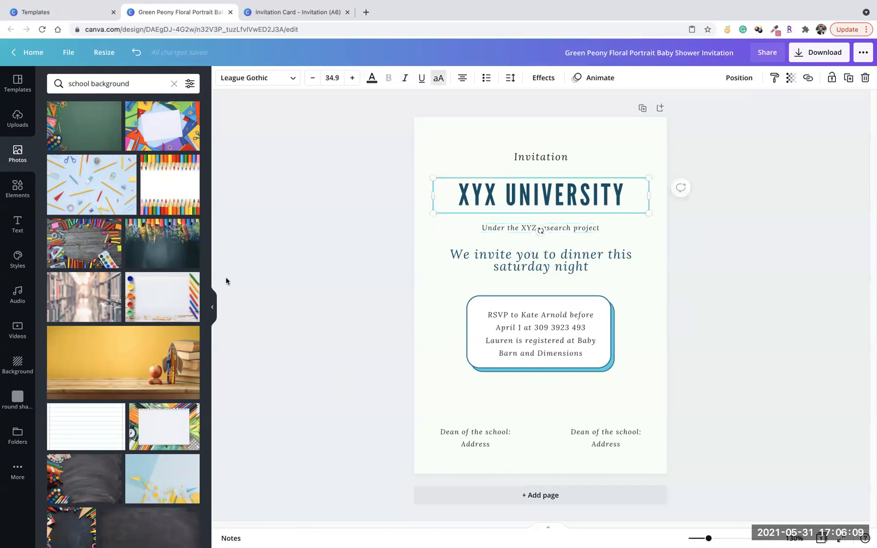
pyautogui.click(83, 297)
pyautogui.rightClick(547, 294)
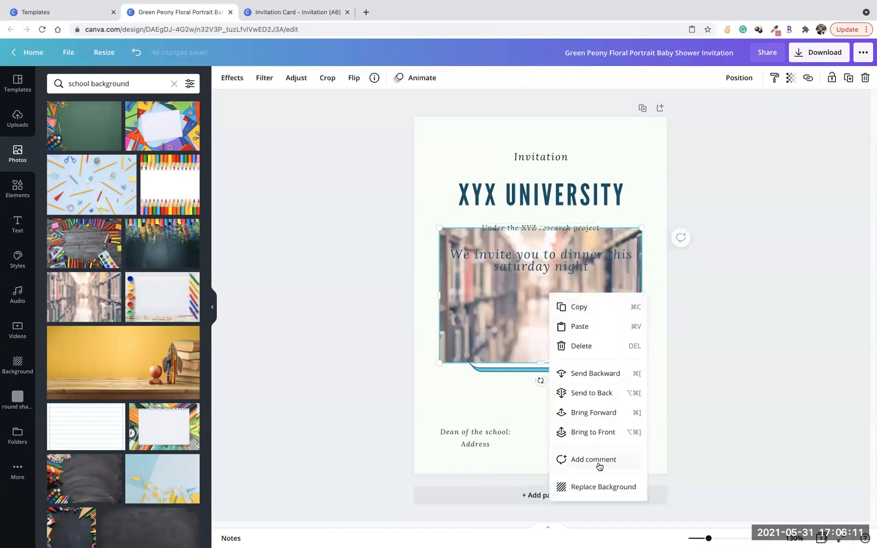
pyautogui.click(567, 485)
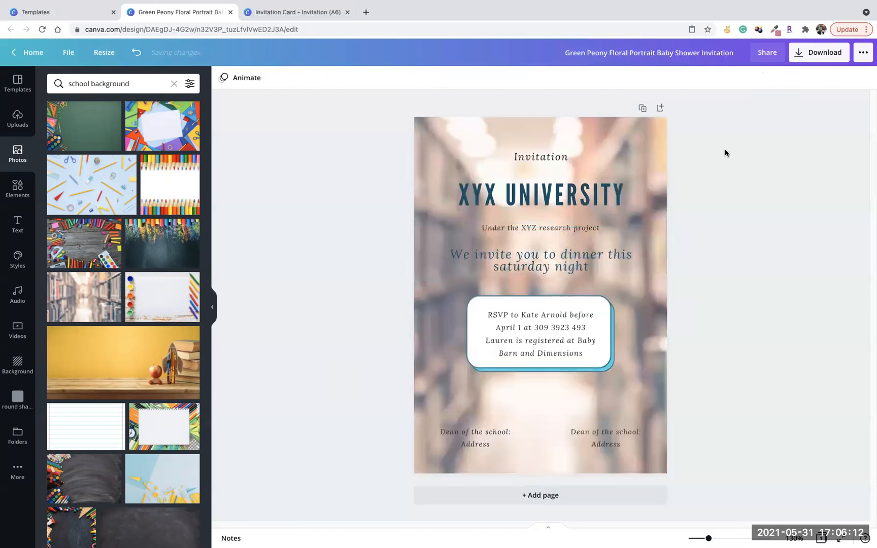
# Fade the bookshelf background by lowering its transparency value to roughly half or less.
pyautogui.click(644, 131)
pyautogui.click(825, 79)
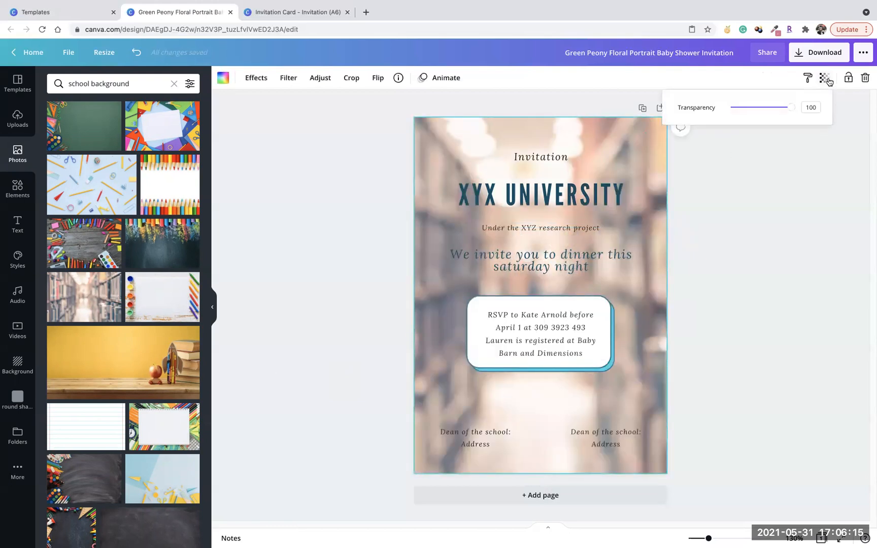
pyautogui.moveTo(793, 111); pyautogui.dragTo(756, 113)
pyautogui.click(772, 217)
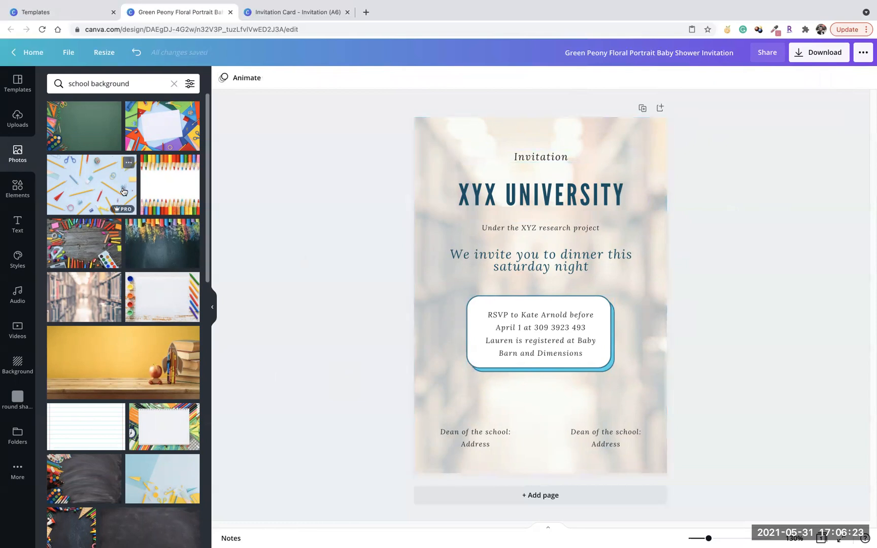
# Replace the page background with the photo of colored pencils along two edges and lower its transparency value to about 17.
pyautogui.moveTo(161, 181); pyautogui.dragTo(424, 160)
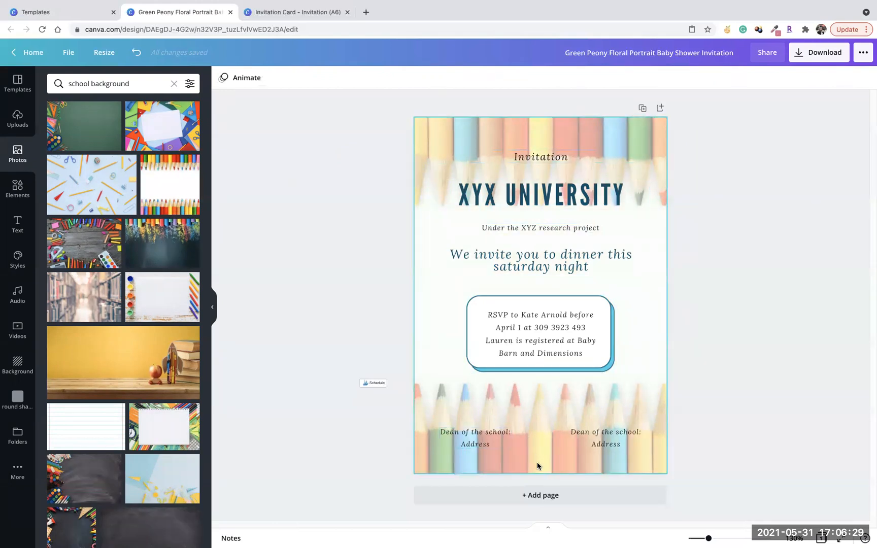
pyautogui.click(444, 143)
pyautogui.click(823, 79)
pyautogui.moveTo(748, 110); pyautogui.dragTo(741, 113)
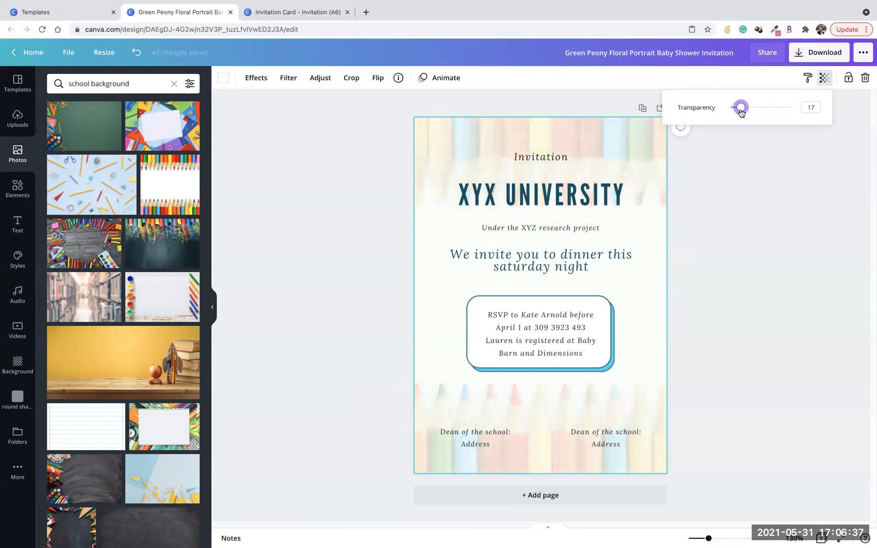
pyautogui.click(755, 293)
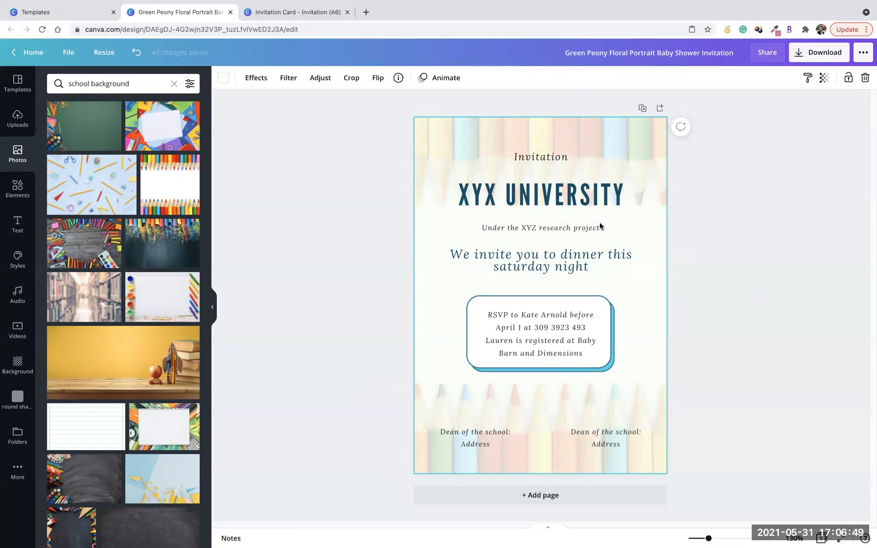
# Copy the text style of the "Under the XYZ research project" line onto the "XYX University" title.
pyautogui.click(615, 200)
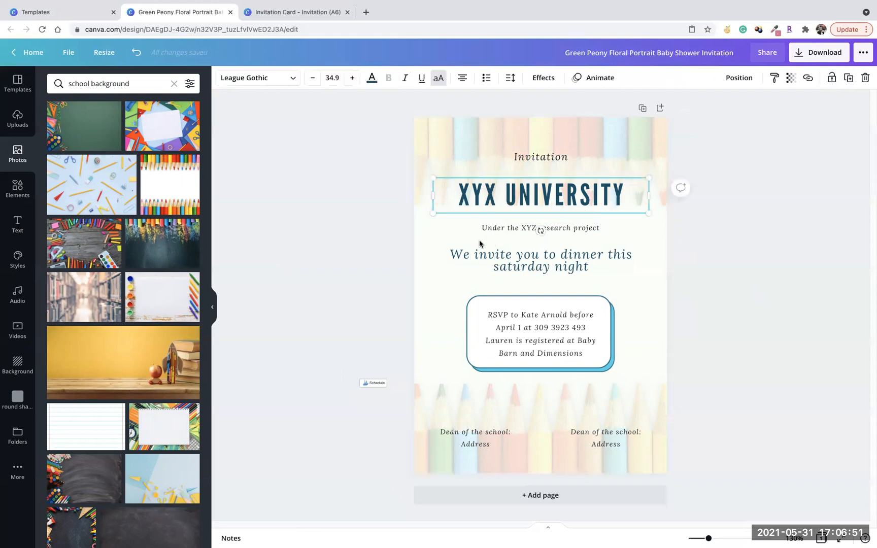
pyautogui.click(522, 230)
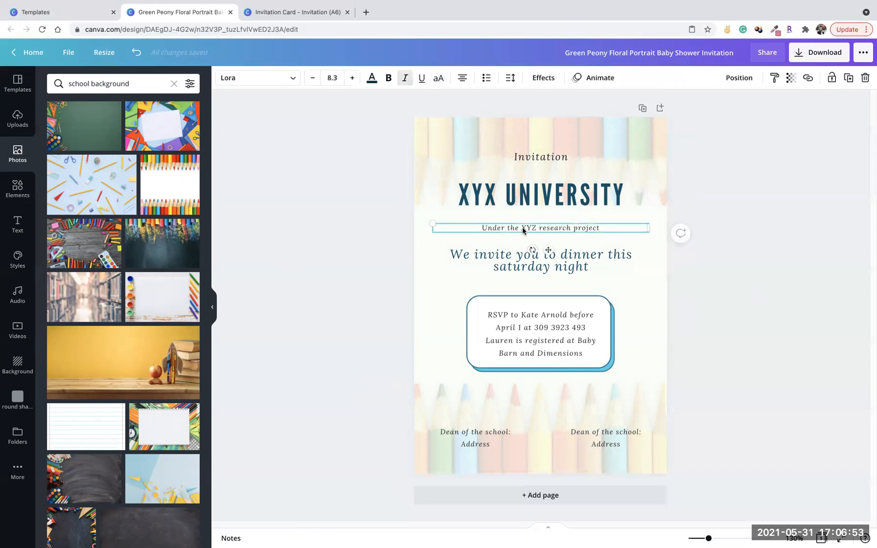
pyautogui.click(775, 77)
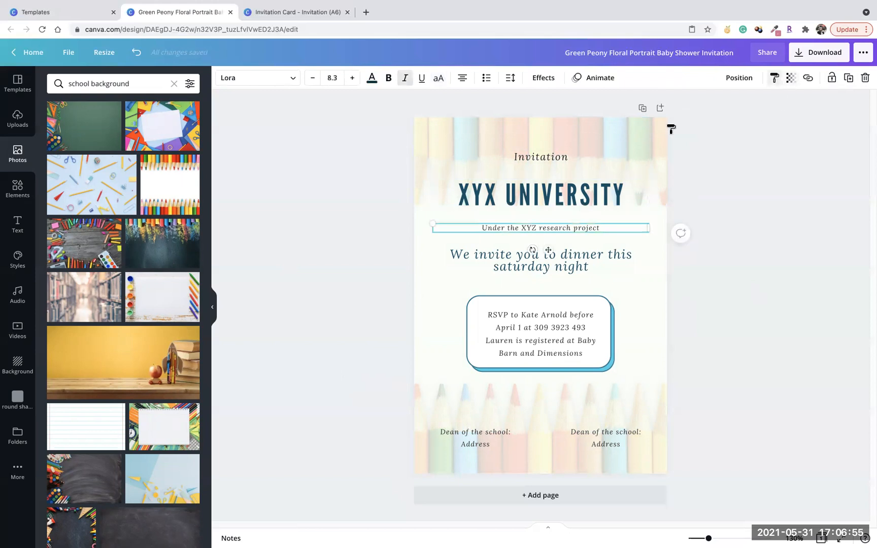
pyautogui.click(543, 198)
pyautogui.click(730, 323)
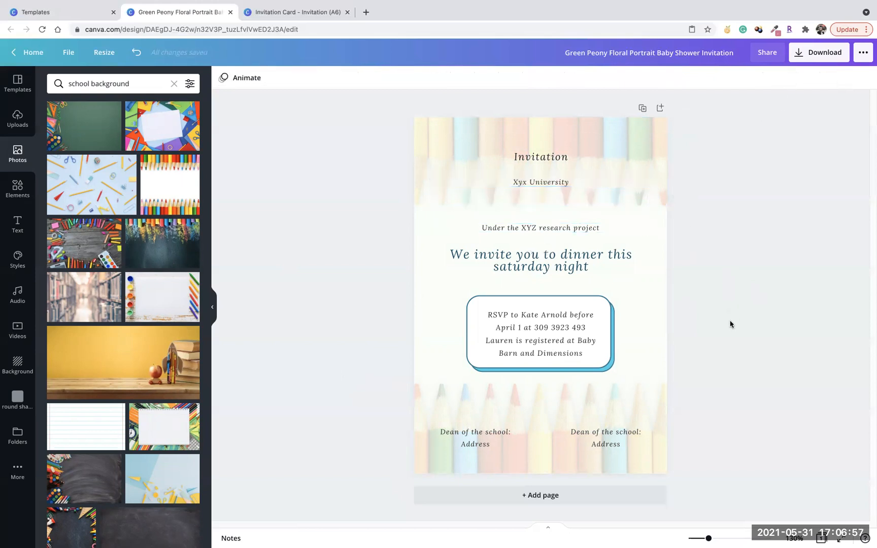
pyautogui.click(484, 157)
pyautogui.click(429, 197)
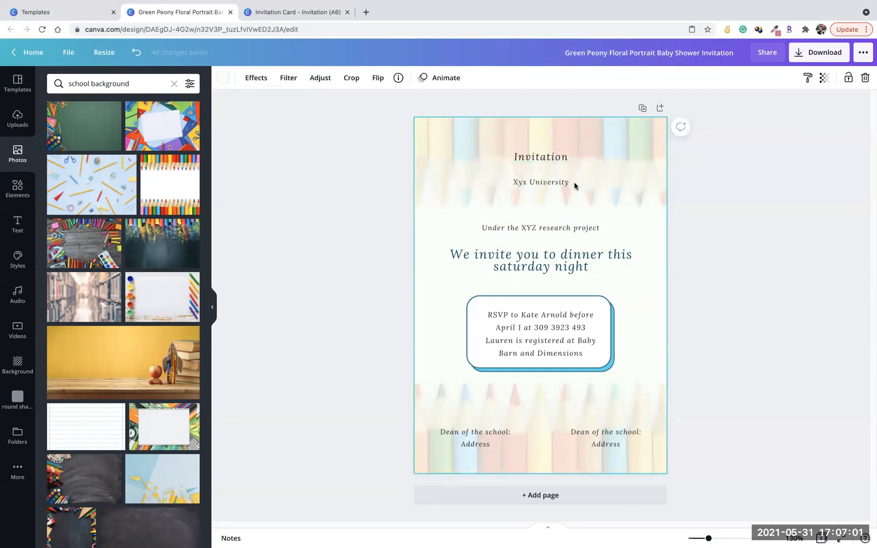
# Undo the style copy on the university title and move the "Invitation" line slightly down toward it.
pyautogui.click(137, 53)
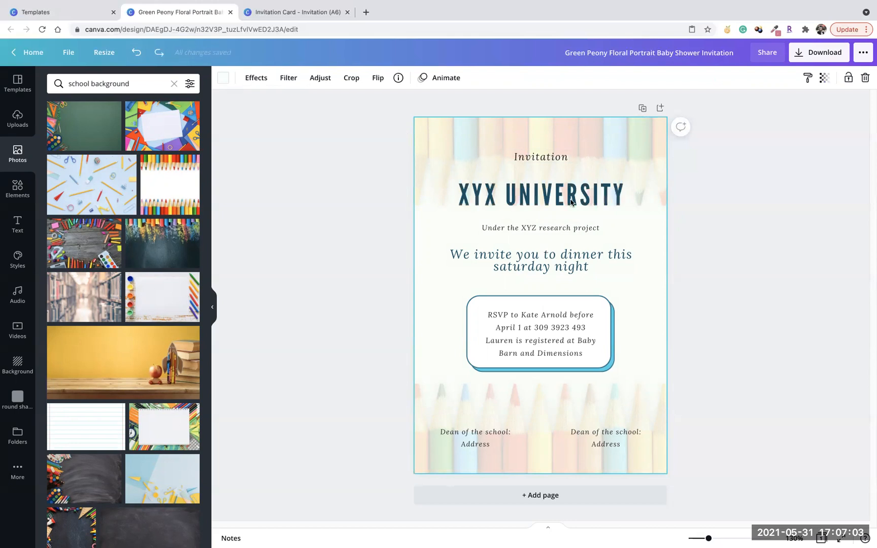
pyautogui.click(797, 303)
pyautogui.moveTo(548, 157); pyautogui.dragTo(546, 163)
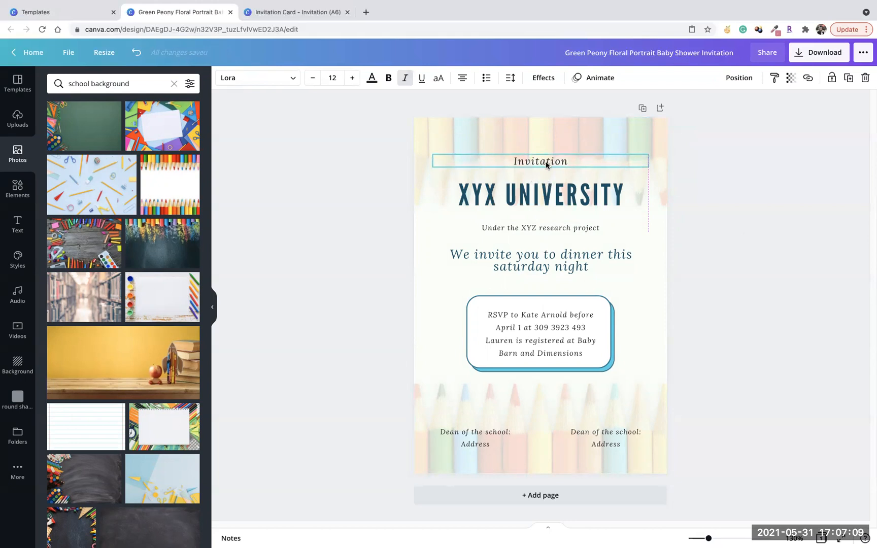
pyautogui.click(778, 251)
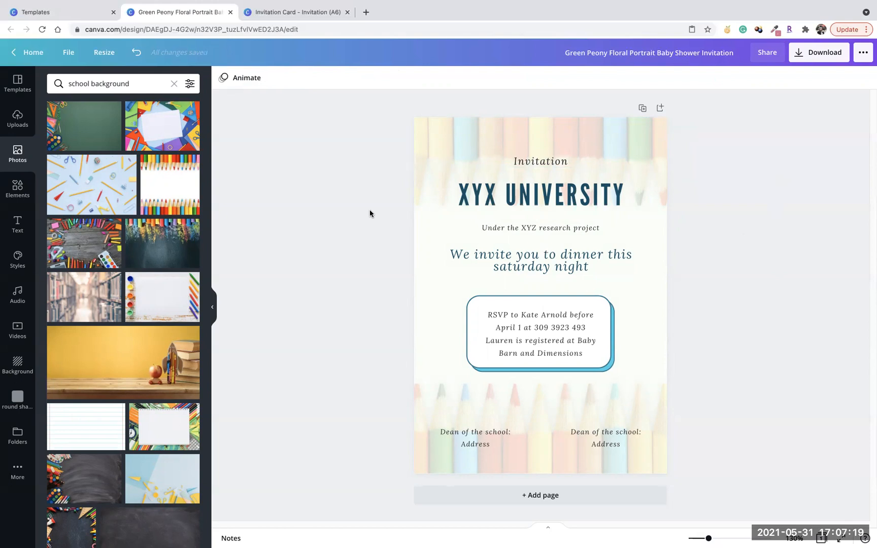
# Set the font size of the "Under the XYZ research project" line to 12.
pyautogui.click(543, 229)
pyautogui.click(559, 164)
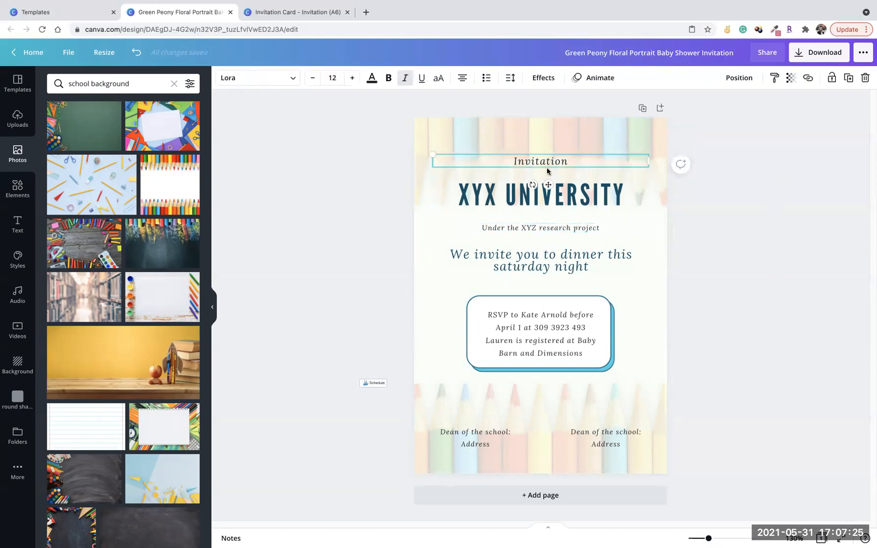
pyautogui.click(549, 230)
pyautogui.click(335, 80)
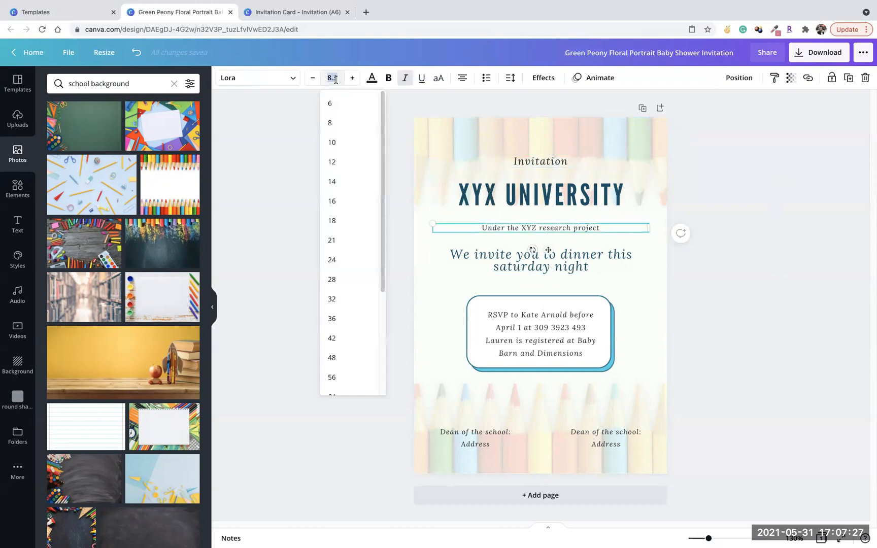
pyautogui.write('12')
pyautogui.press('Return')
pyautogui.click(337, 218)
# Move the dinner invitation sentence slightly down and set its font size to 12.
pyautogui.moveTo(553, 258); pyautogui.dragTo(554, 262)
pyautogui.click(335, 77)
pyautogui.write('12')
pyautogui.press('Return')
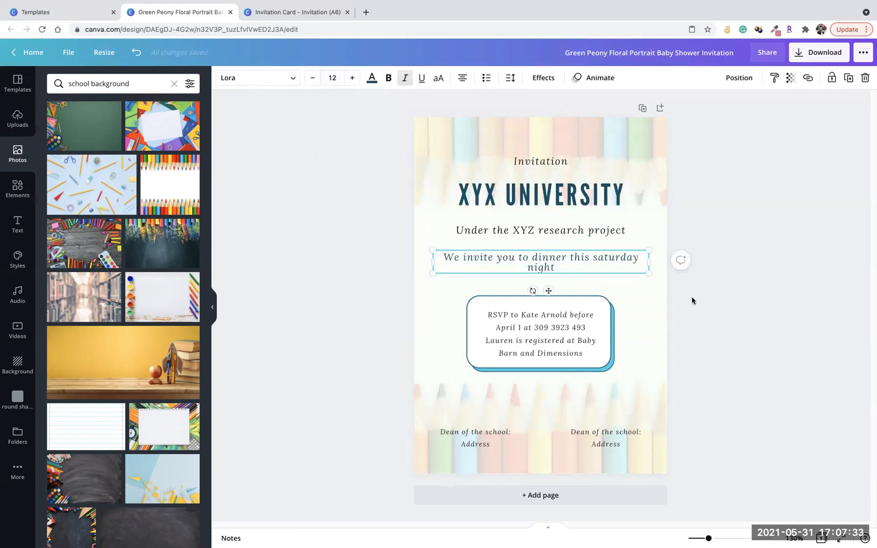
# Nudge the dinner invitation sentence up and space the four heading text lines evenly in the vertical direction.
pyautogui.moveTo(568, 261); pyautogui.dragTo(574, 249)
pyautogui.moveTo(564, 132); pyautogui.dragTo(544, 278)
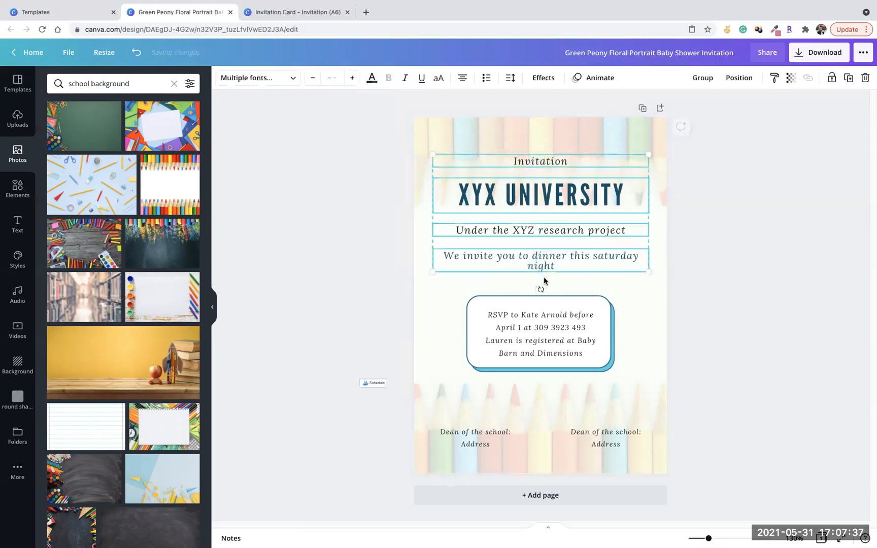
pyautogui.click(736, 79)
pyautogui.click(615, 269)
pyautogui.click(776, 330)
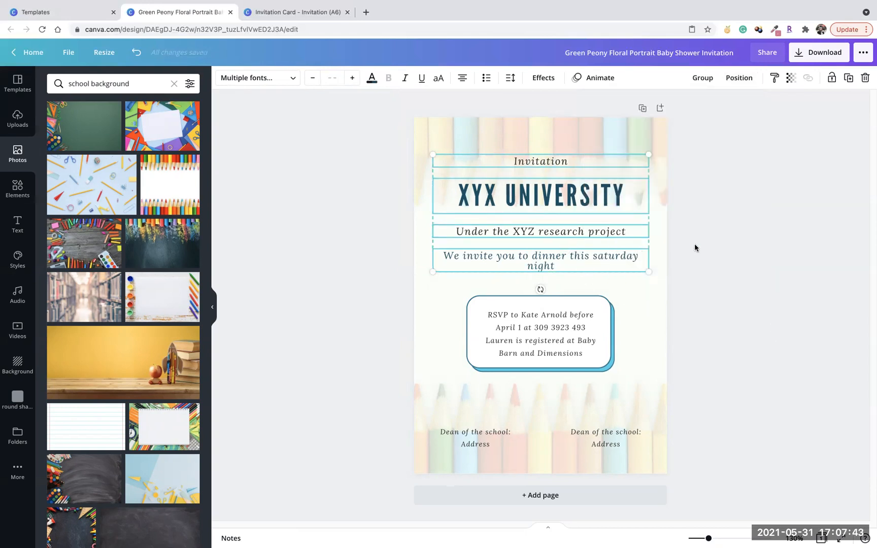
# Select the four heading text lines together and move them slightly down, keeping them centered on the page.
pyautogui.click(695, 246)
pyautogui.click(562, 260)
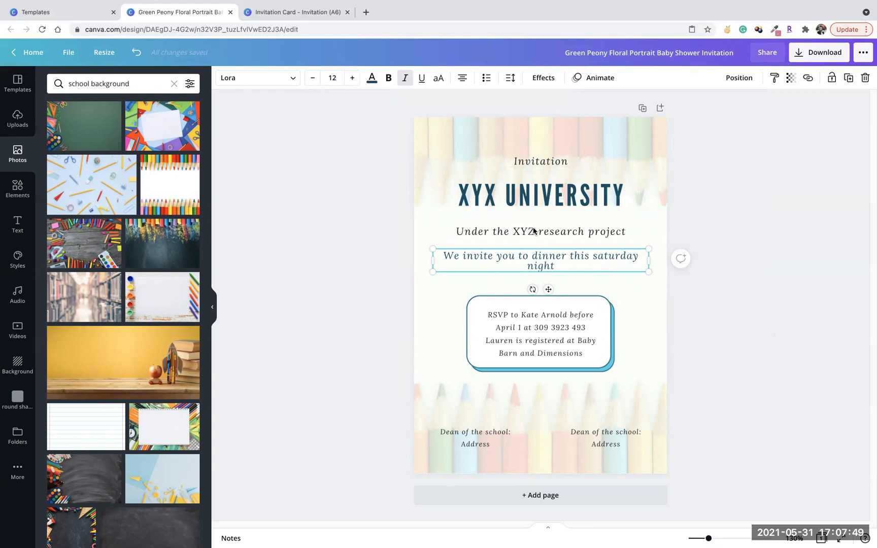
pyautogui.press('alt')
pyautogui.press('alt')
pyautogui.click(552, 195)
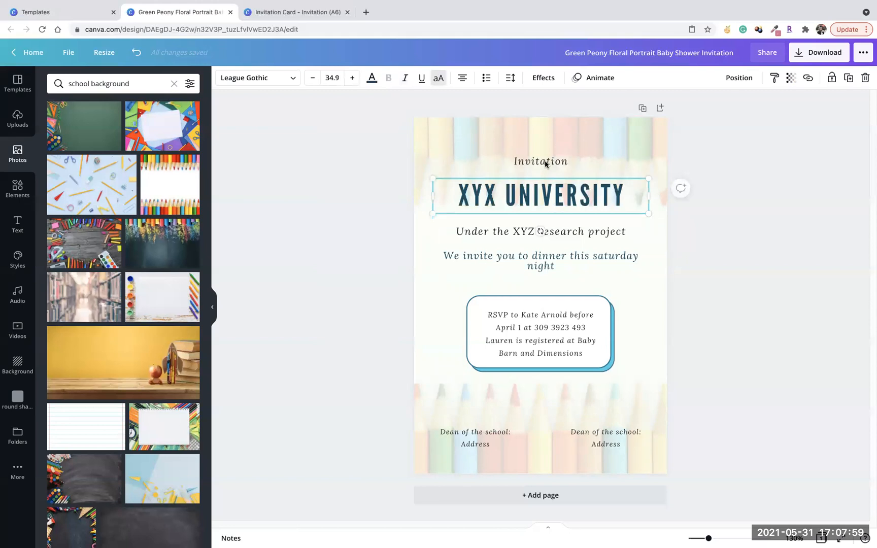
pyautogui.click(618, 272)
pyautogui.moveTo(543, 163); pyautogui.dragTo(543, 268)
pyautogui.moveTo(543, 256); pyautogui.dragTo(543, 263)
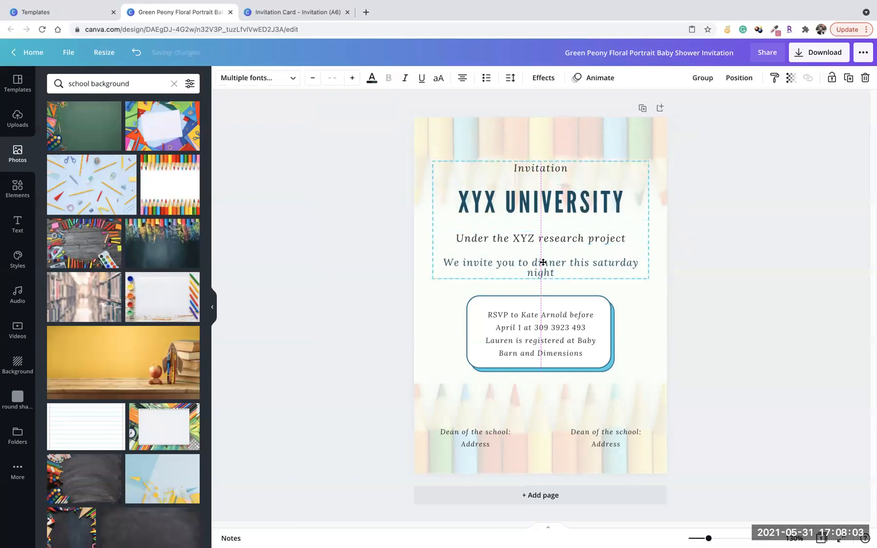
# Move the grouped RSVP box slightly up toward the dinner invitation sentence.
pyautogui.click(561, 352)
pyautogui.moveTo(562, 352); pyautogui.dragTo(561, 344)
pyautogui.click(548, 168)
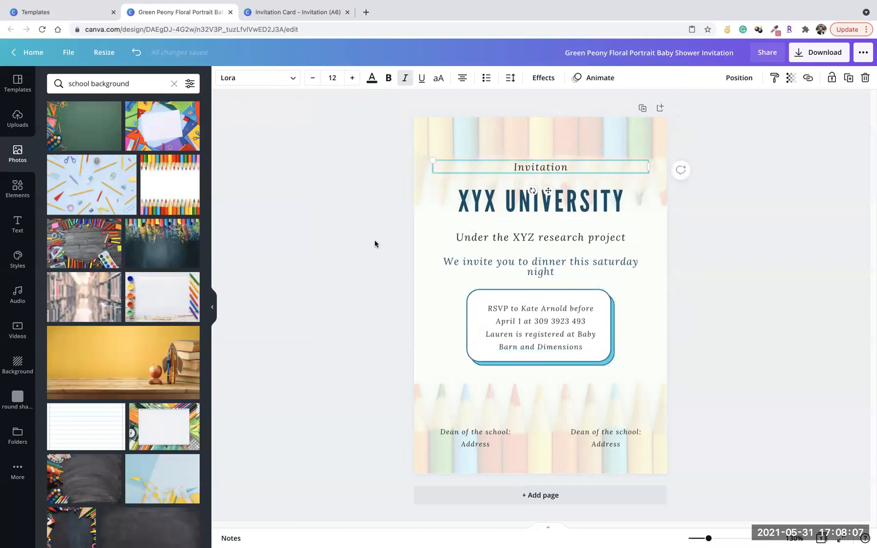
# Fade the colored pencils background further by lowering its transparency value to about 11.
pyautogui.click(486, 125)
pyautogui.click(824, 79)
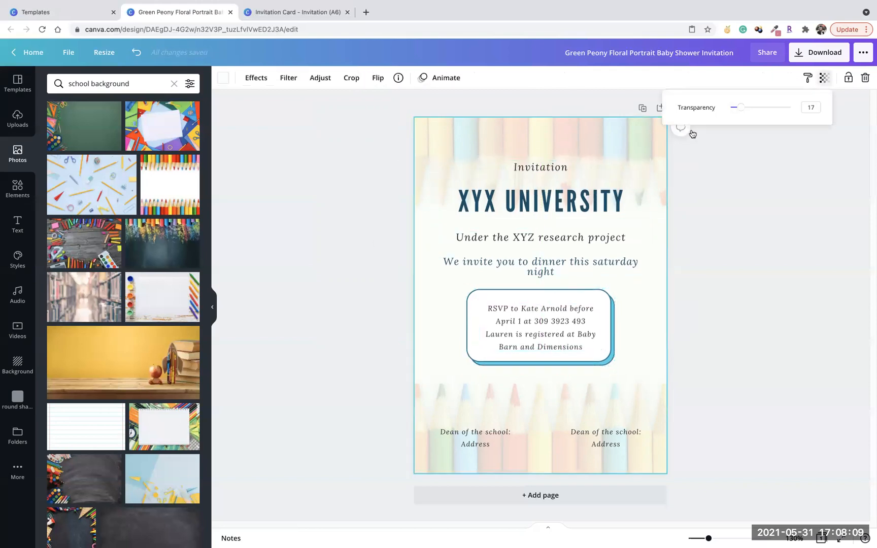
pyautogui.moveTo(742, 115); pyautogui.dragTo(738, 111)
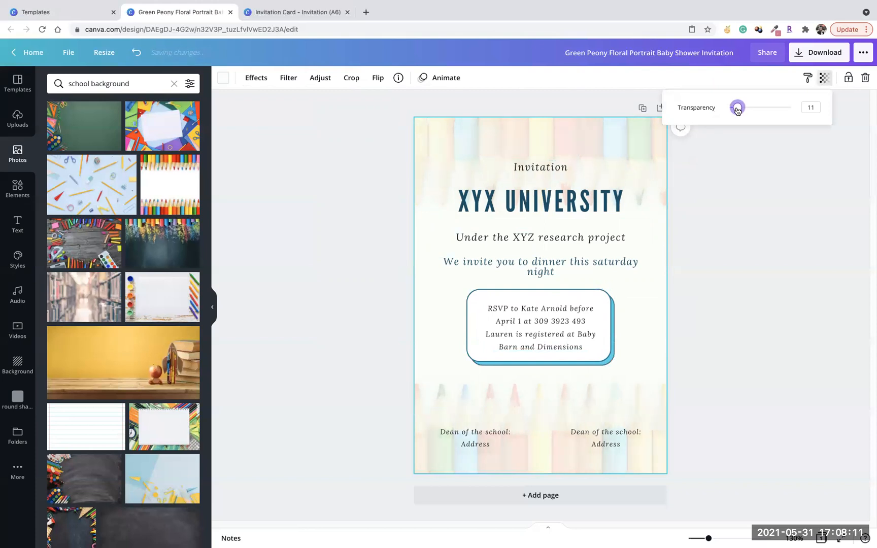
pyautogui.click(768, 215)
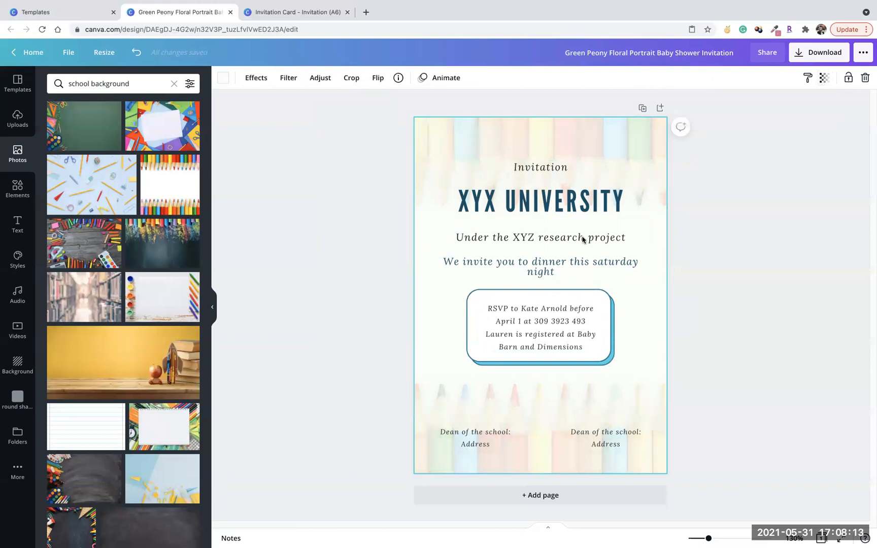
pyautogui.click(312, 311)
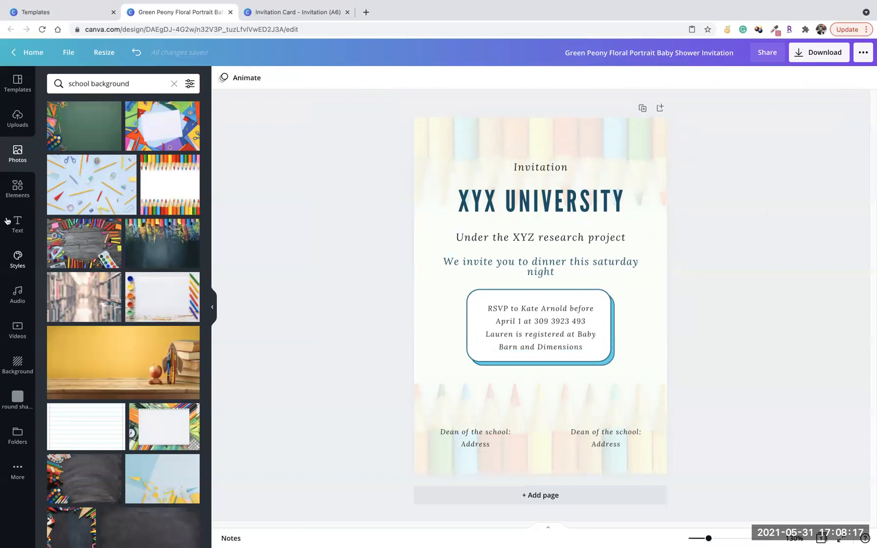
# Search the elements library for "leaves border" and filter the results to free items only.
pyautogui.click(18, 188)
pyautogui.click(118, 84)
pyautogui.write('leaves border')
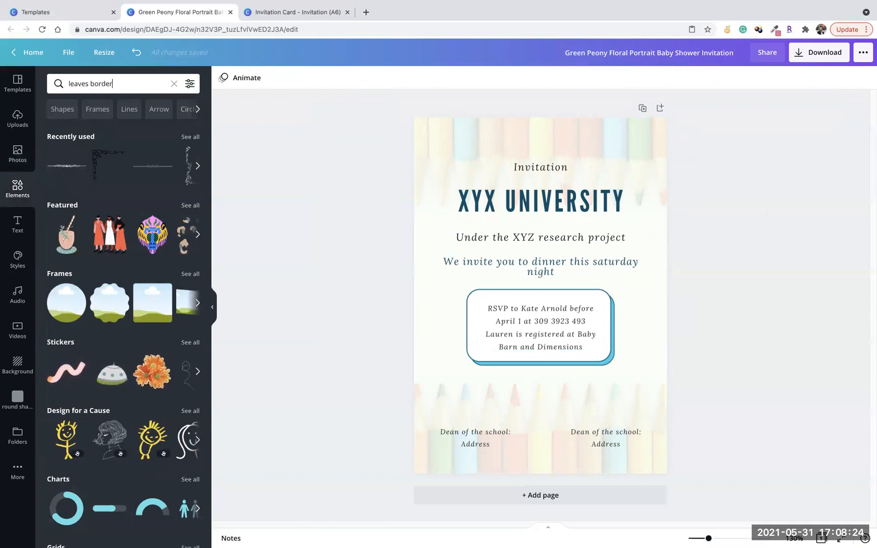
pyautogui.press('Return')
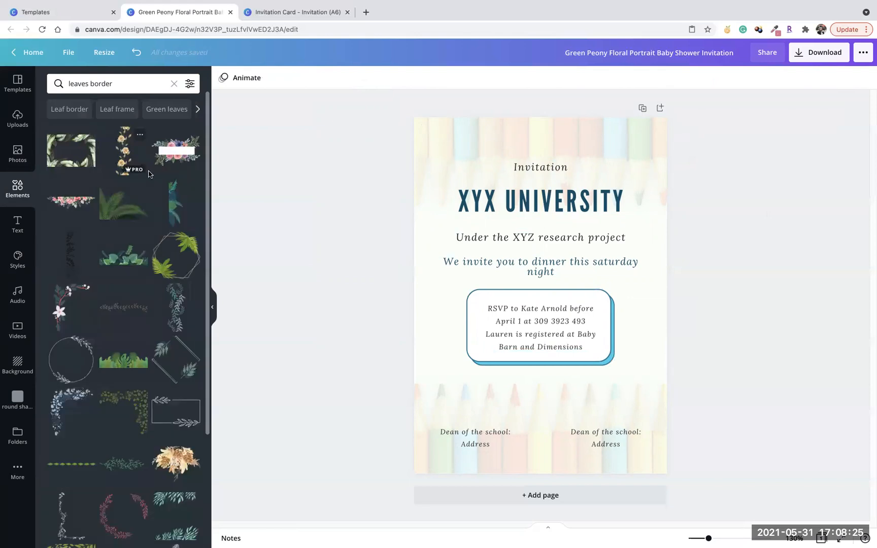
pyautogui.click(189, 84)
pyautogui.click(71, 232)
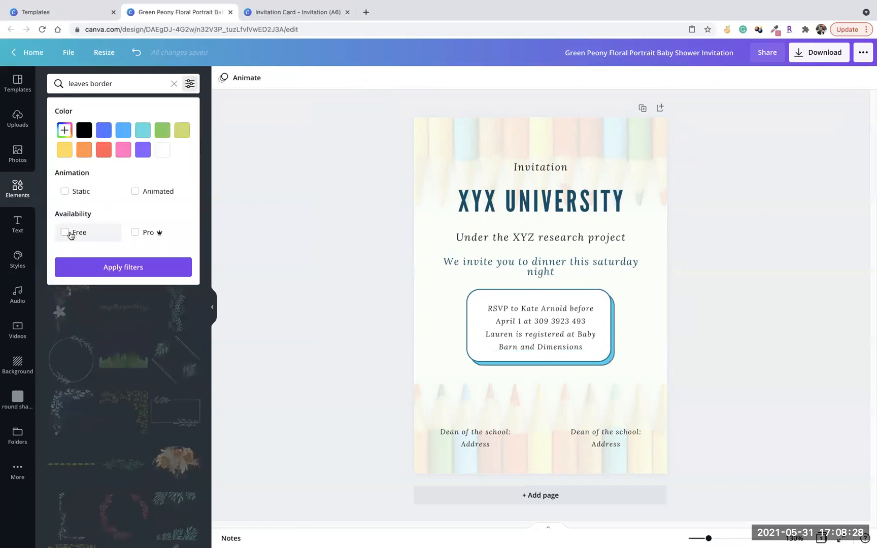
pyautogui.click(130, 272)
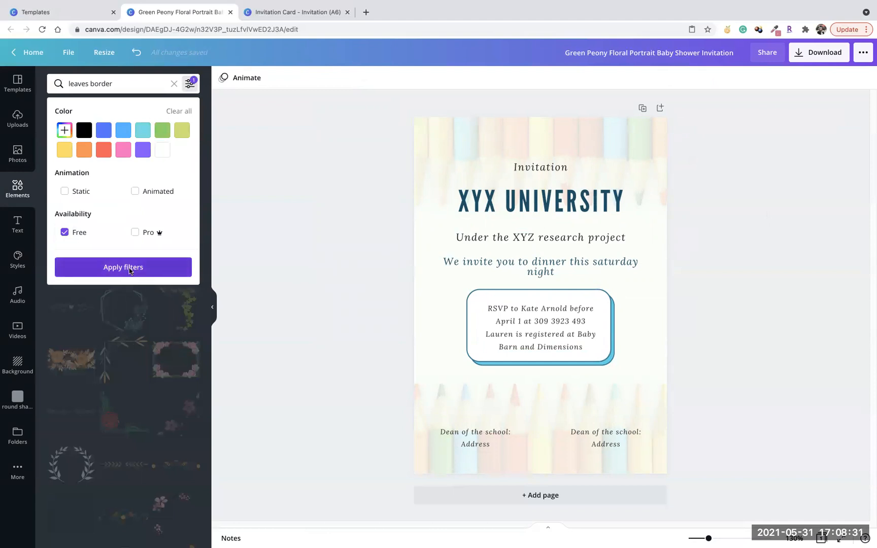
# Add the black Corner Decoration Illustration and place it at a small size in the page's upper-left corner.
pyautogui.scroll(-3, 131, 111)
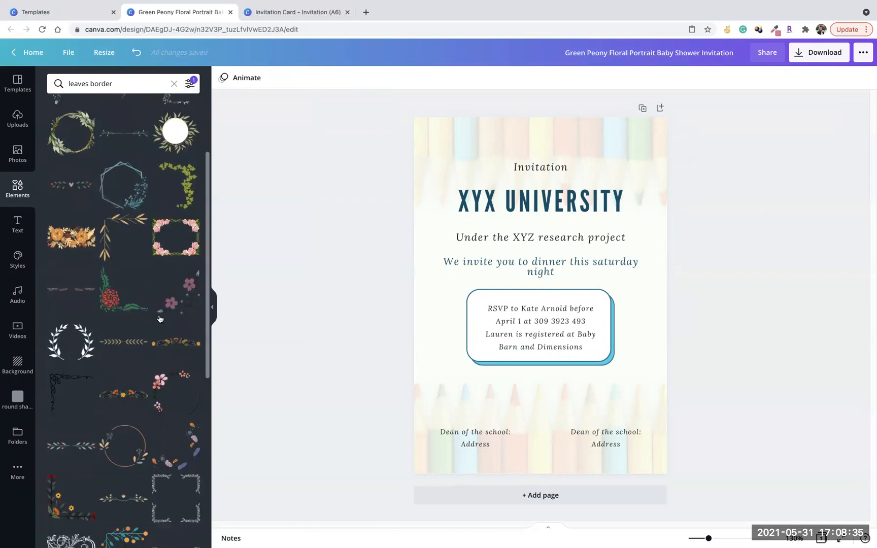
pyautogui.scroll(-3, 160, 319)
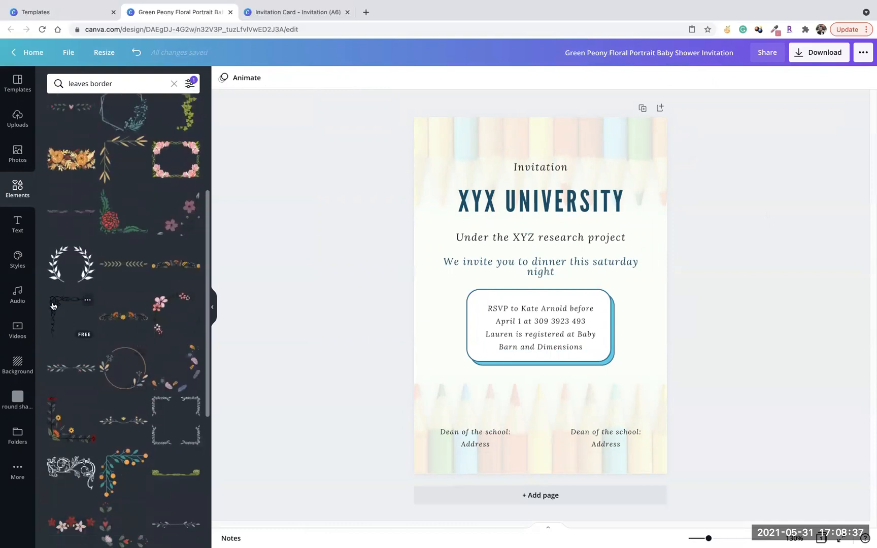
pyautogui.click(88, 301)
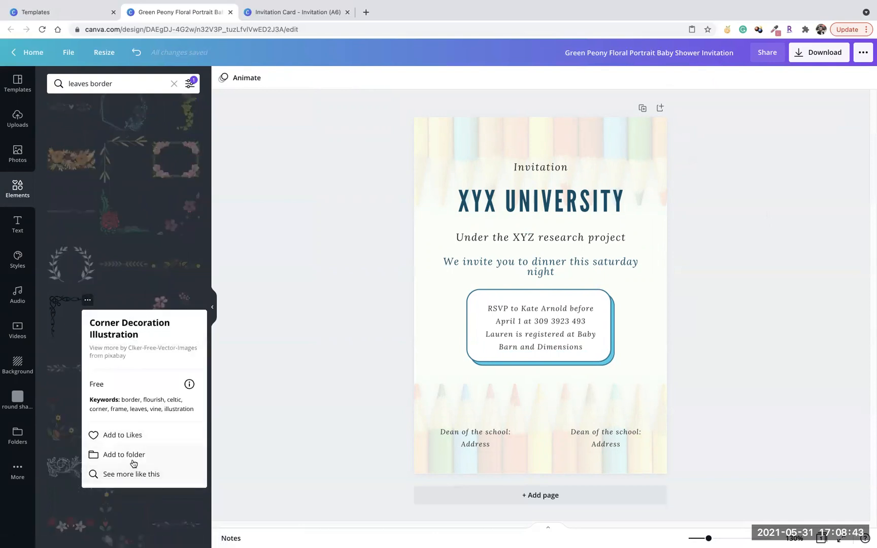
pyautogui.click(65, 308)
pyautogui.moveTo(61, 307); pyautogui.dragTo(421, 124)
pyautogui.moveTo(513, 210); pyautogui.dragTo(451, 168)
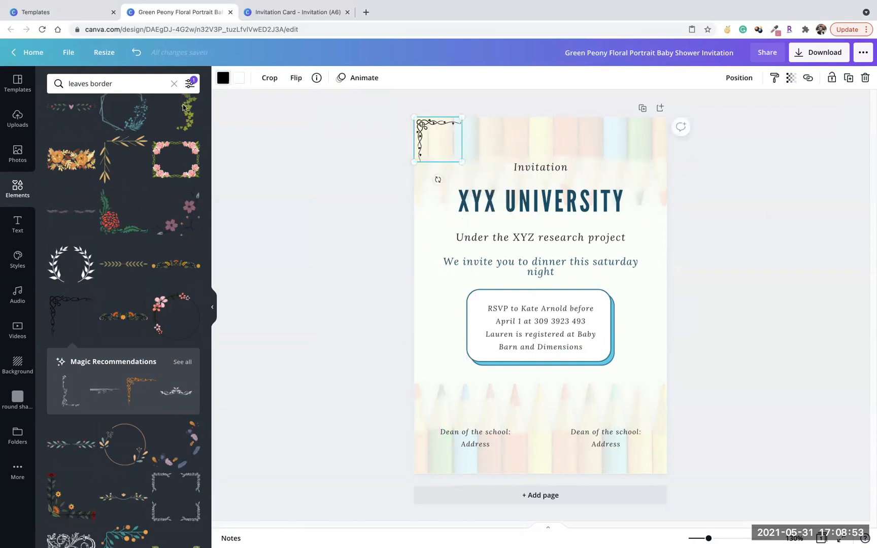
# Recolor the black corner ornament to the dark blue document color that matches the university title.
pyautogui.click(222, 77)
pyautogui.click(109, 128)
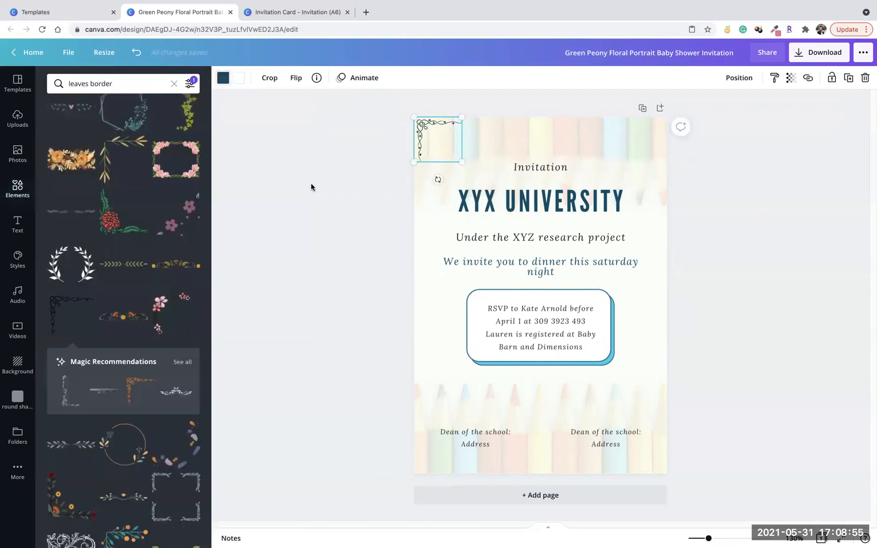
pyautogui.click(222, 77)
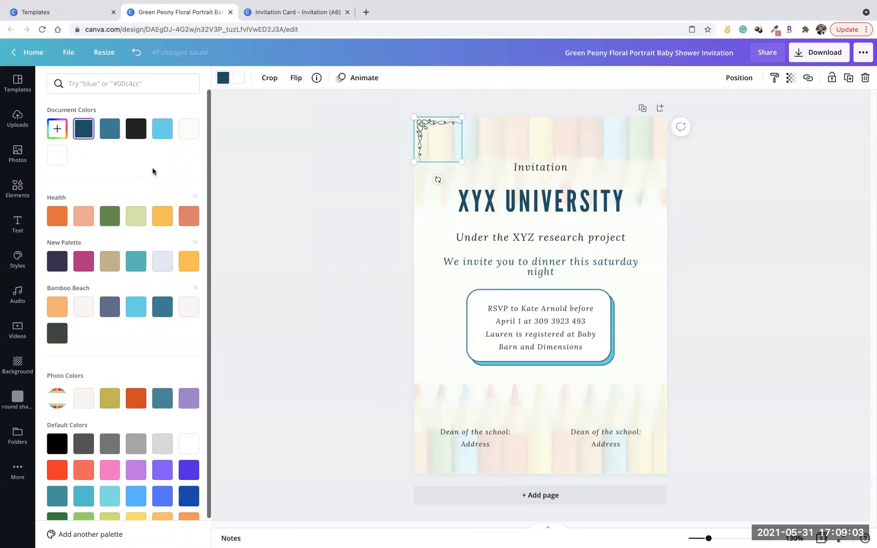
# Copy the corner ornament, flip the duplicate horizontally and fit it into the page's upper-right corner.
pyautogui.click(445, 141)
pyautogui.rightClick(444, 141)
pyautogui.click(487, 150)
pyautogui.rightClick(582, 131)
pyautogui.click(609, 161)
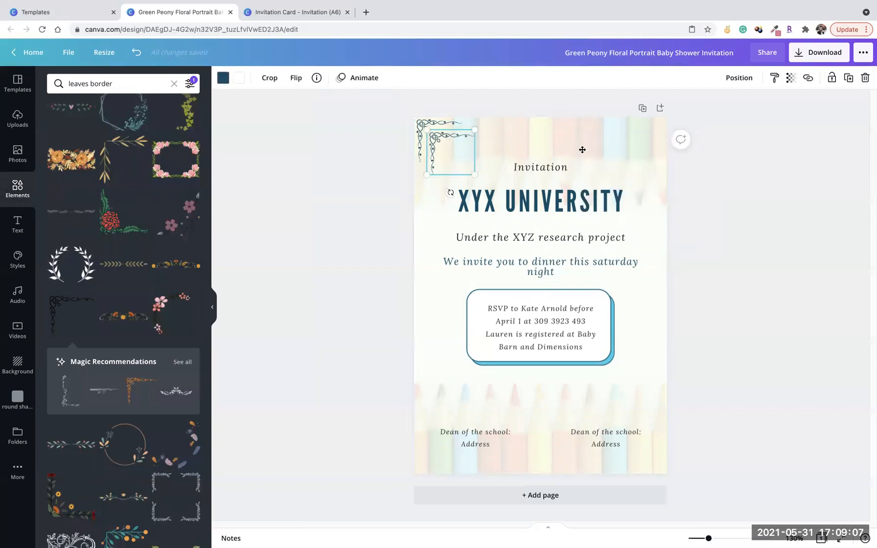
pyautogui.moveTo(583, 150); pyautogui.dragTo(635, 144)
pyautogui.click(288, 78)
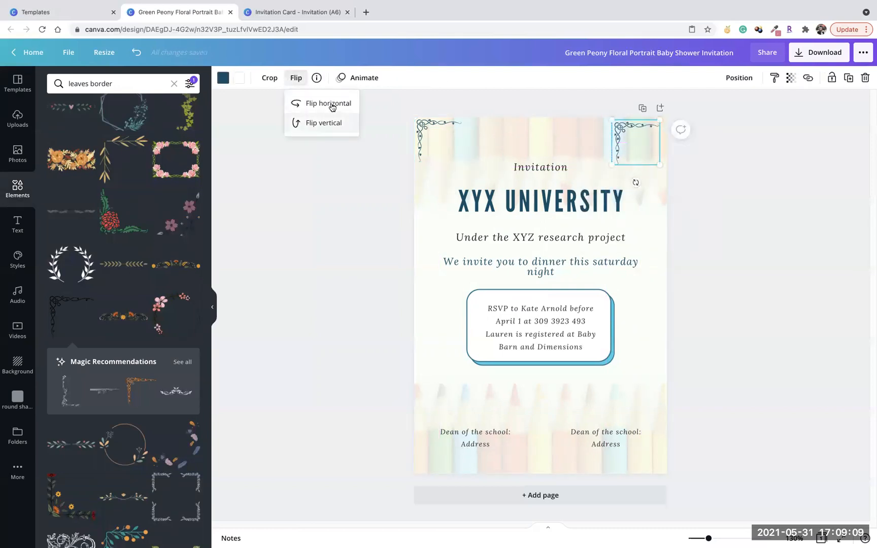
pyautogui.click(330, 105)
pyautogui.moveTo(641, 147); pyautogui.dragTo(646, 144)
pyautogui.click(755, 210)
# Copy the upper-right ornament, flip the duplicate vertically and fit it into the page's lower-right corner.
pyautogui.rightClick(647, 142)
pyautogui.click(683, 152)
pyautogui.rightClick(451, 370)
pyautogui.click(482, 405)
pyautogui.moveTo(651, 161); pyautogui.dragTo(635, 448)
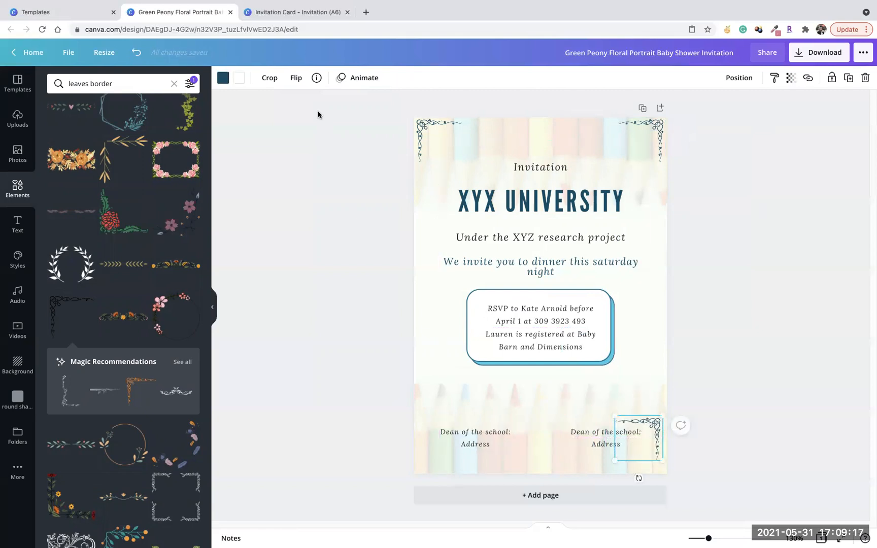
pyautogui.click(297, 79)
pyautogui.click(321, 131)
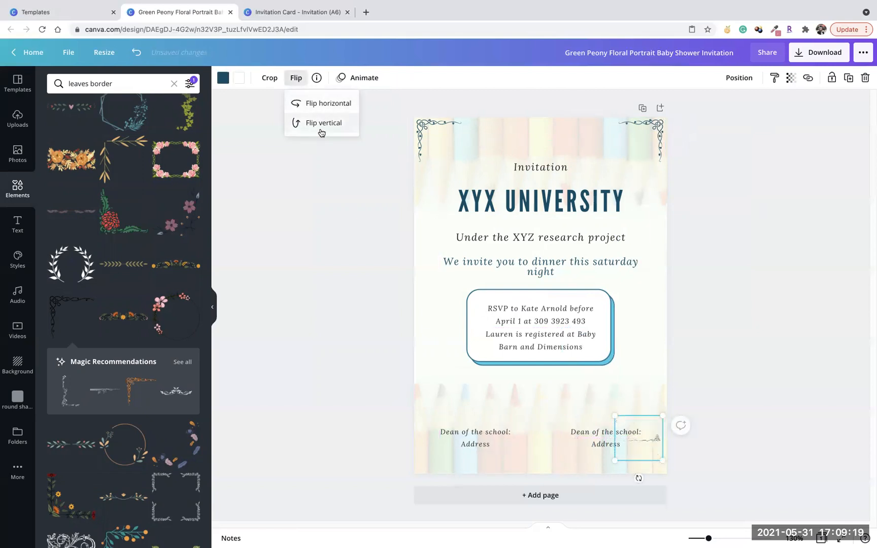
pyautogui.moveTo(643, 439); pyautogui.dragTo(646, 454)
# Copy the lower-right ornament, paste it near the page's left side and flip the duplicate horizontally.
pyautogui.rightClick(658, 456)
pyautogui.click(689, 374)
pyautogui.rightClick(449, 393)
pyautogui.click(477, 425)
pyautogui.moveTo(469, 380); pyautogui.dragTo(469, 380)
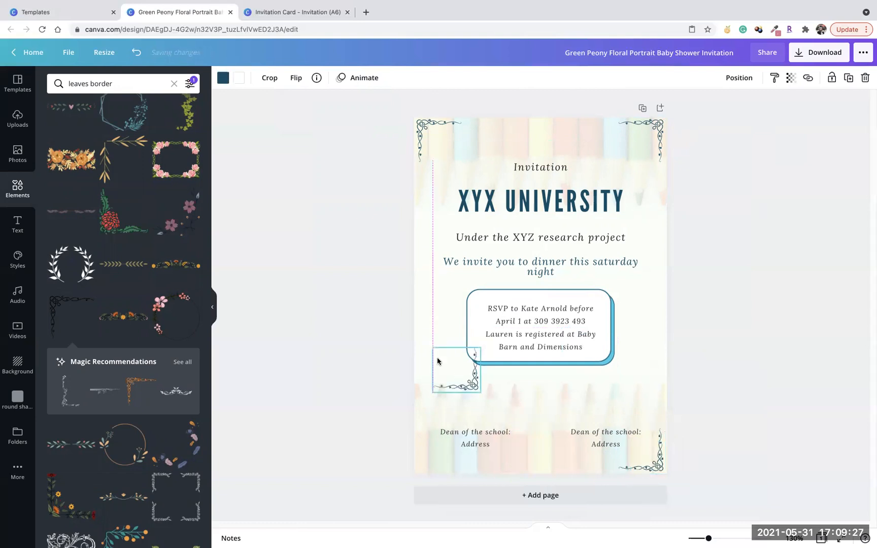
pyautogui.click(296, 78)
pyautogui.click(340, 104)
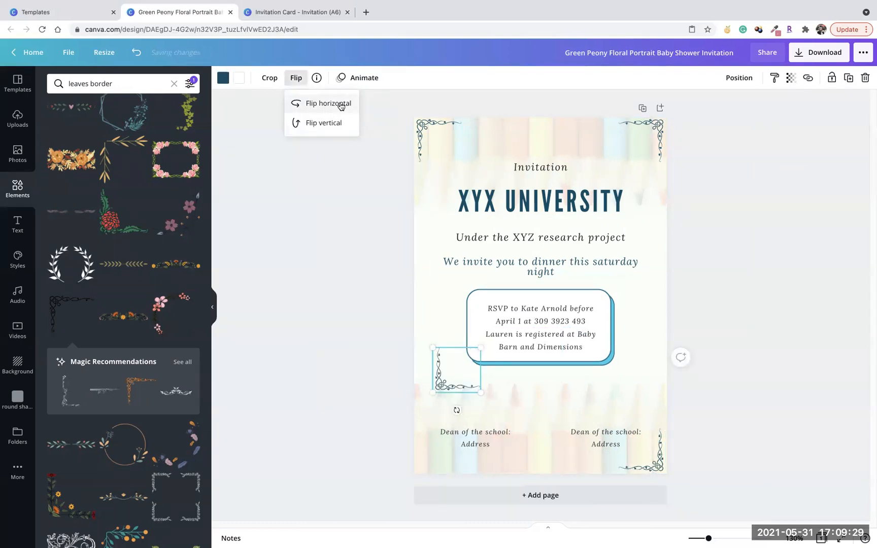
# Align the new ornament to the page's left edge and move it down into the lower-left corner.
pyautogui.click(749, 76)
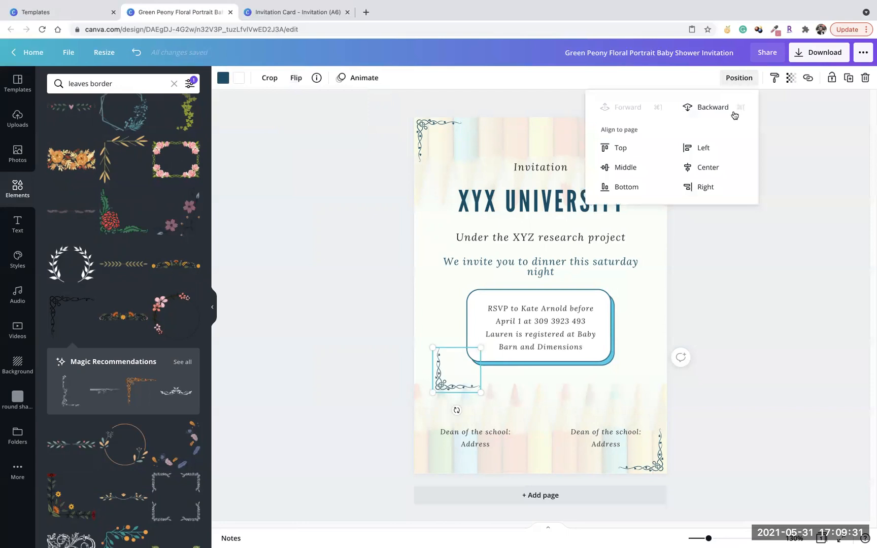
pyautogui.click(692, 148)
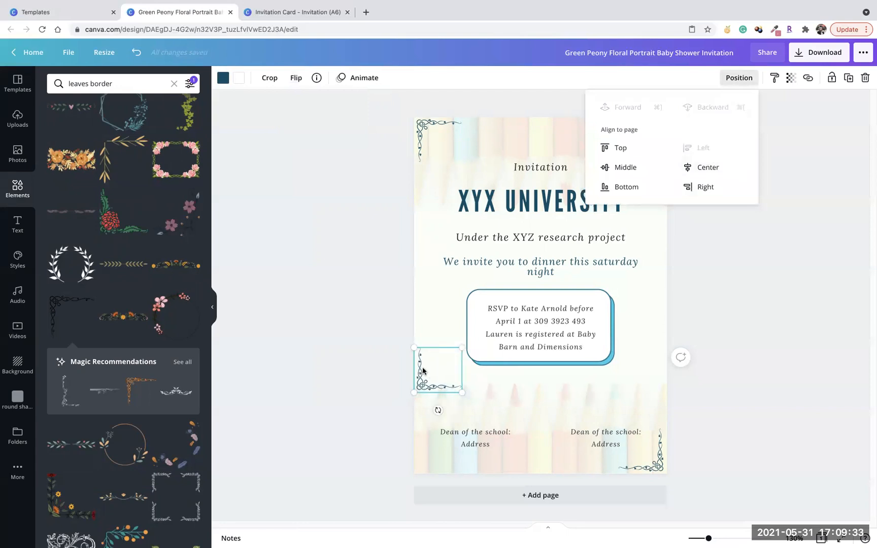
pyautogui.click(408, 382)
pyautogui.moveTo(431, 376); pyautogui.dragTo(435, 447)
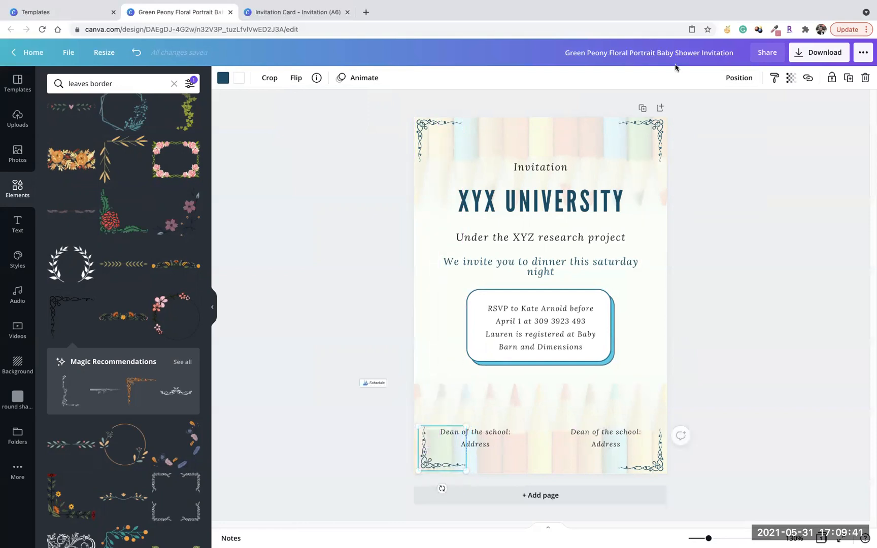
# Align the lower-left ornament to the page's left edge and fit the lower-right ornament flush against the page's bottom and right edges.
pyautogui.click(734, 80)
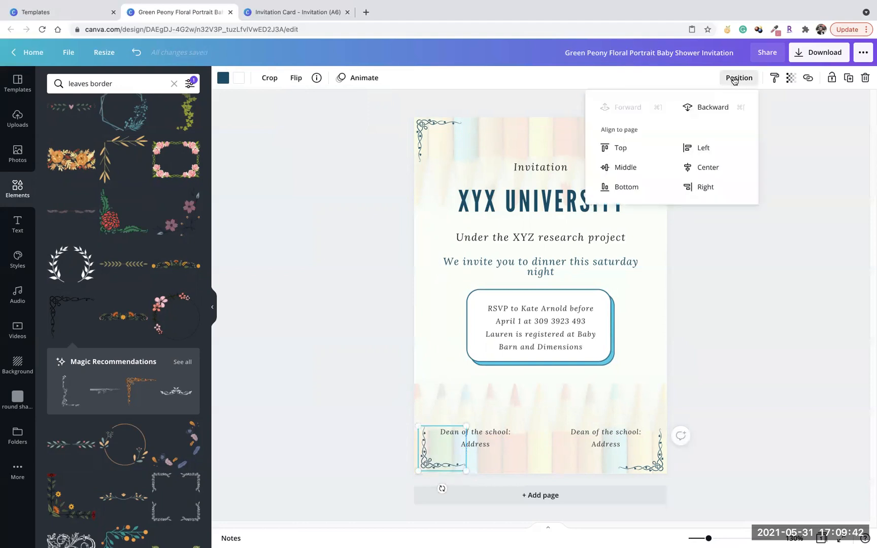
pyautogui.click(703, 148)
pyautogui.moveTo(648, 463); pyautogui.dragTo(642, 460)
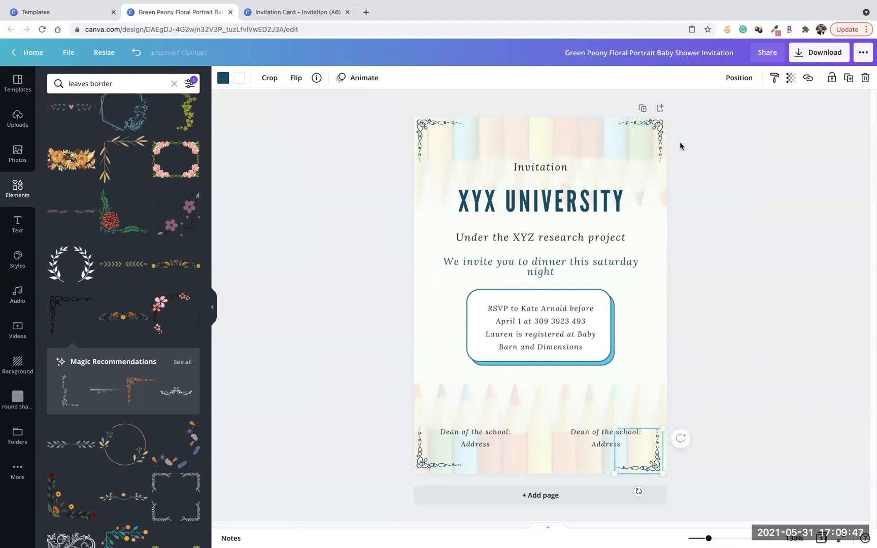
pyautogui.click(739, 78)
pyautogui.click(725, 189)
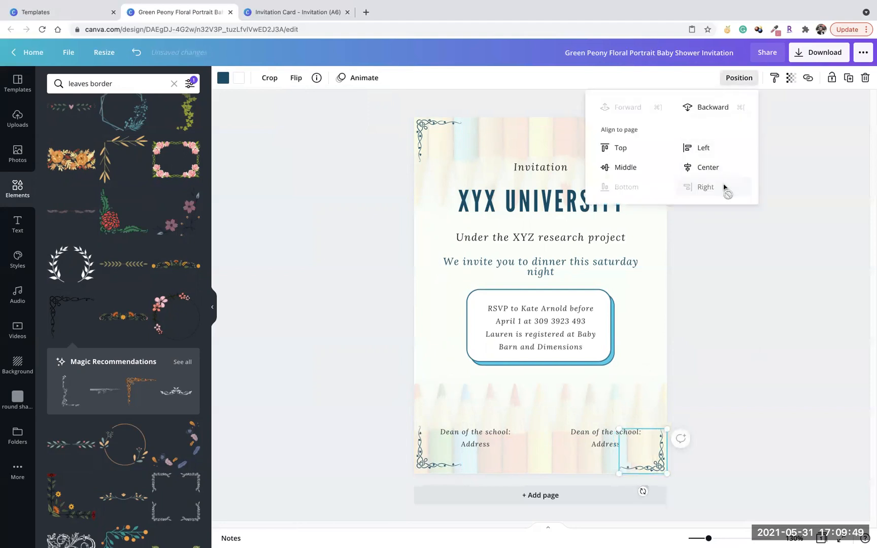
pyautogui.click(774, 300)
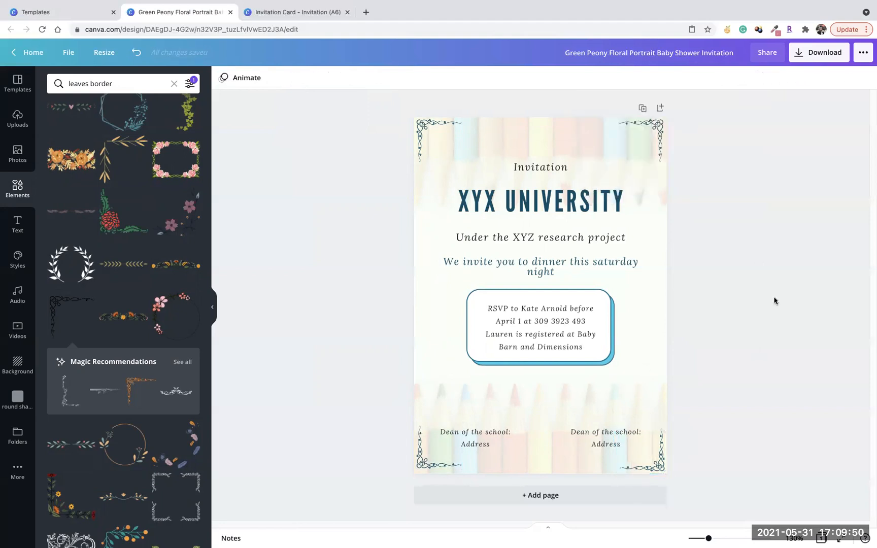
# Check the details of the Banner Decoration Illustration and the Green Leaves Basic Straight Divider elements.
pyautogui.click(656, 141)
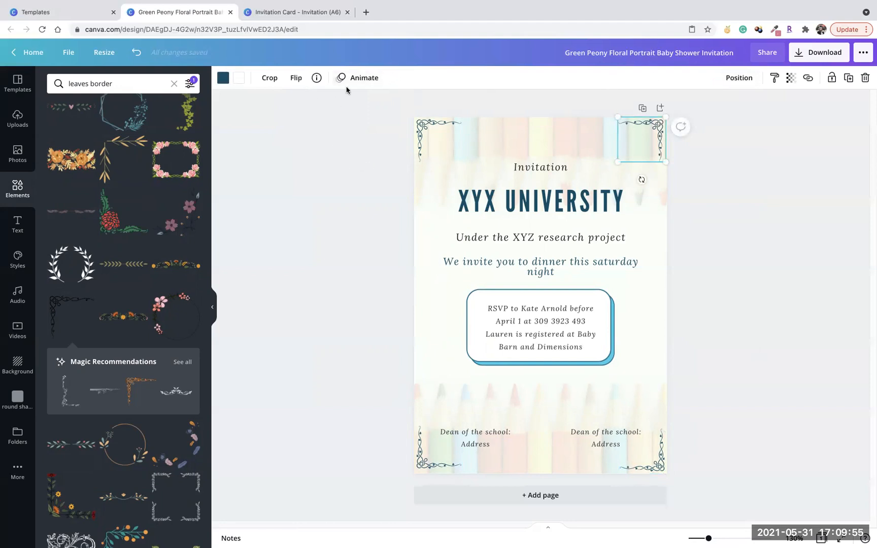
pyautogui.click(346, 126)
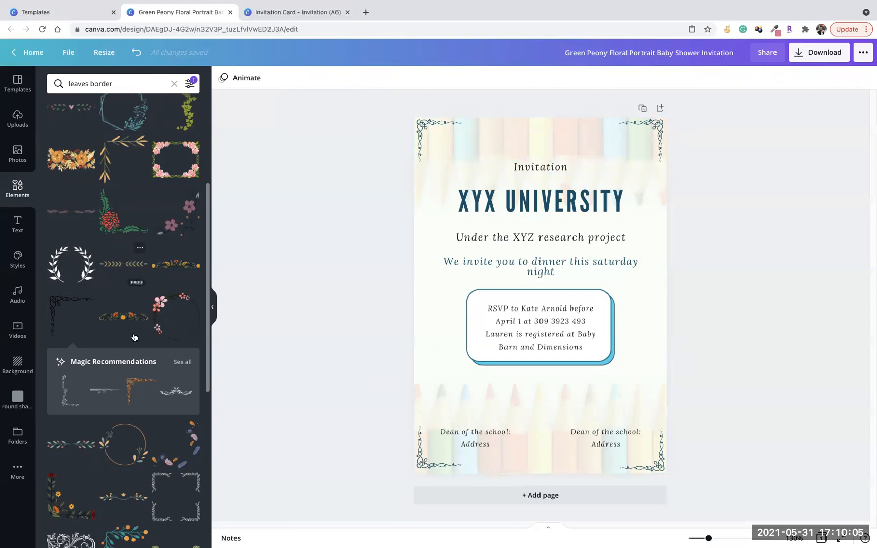
pyautogui.click(114, 385)
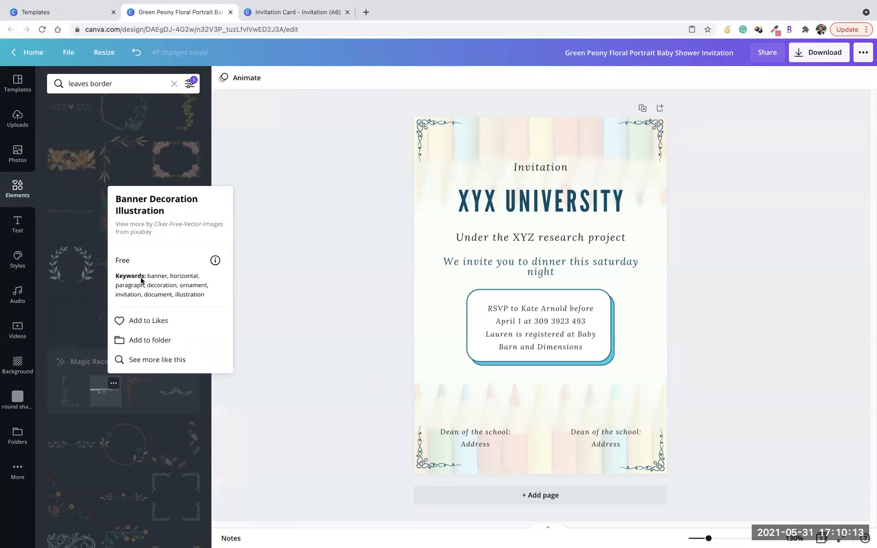
pyautogui.click(281, 368)
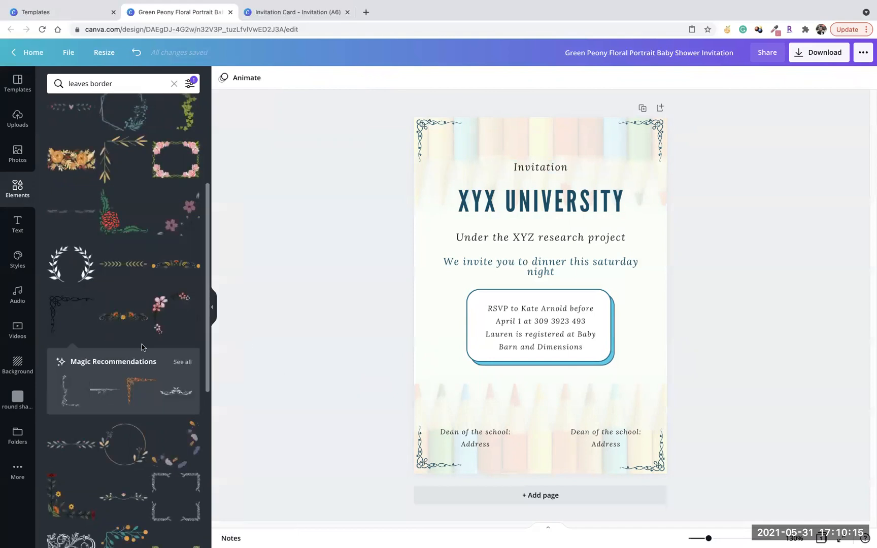
pyautogui.click(139, 249)
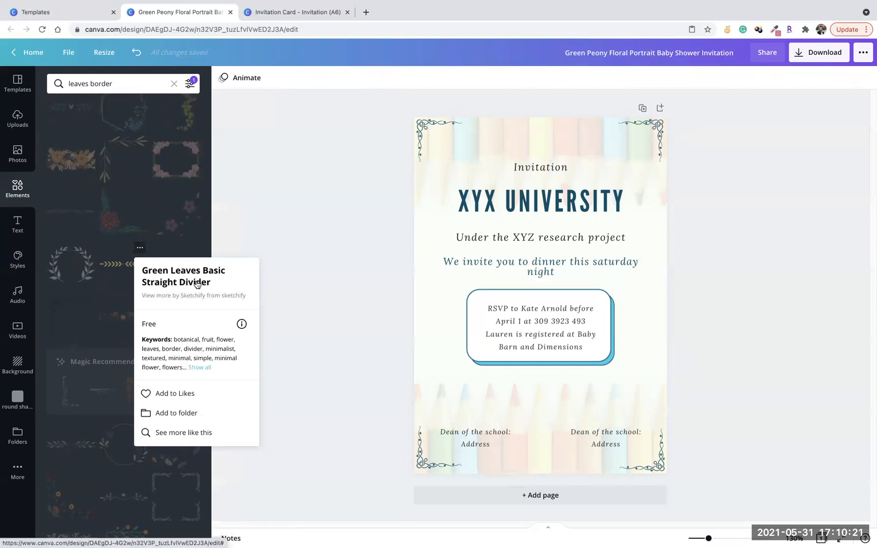
# Replace the "leaves border" element search with a search for "divider".
pyautogui.click(136, 83)
pyautogui.click(174, 84)
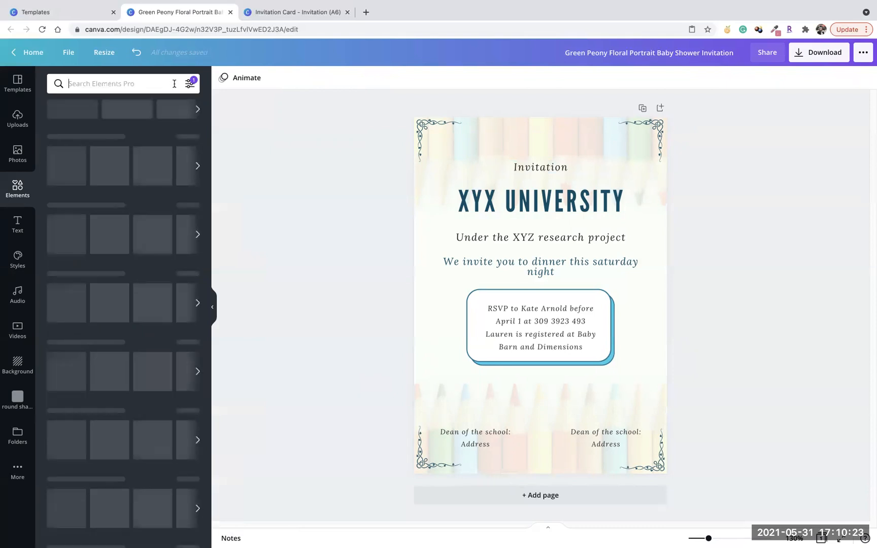
pyautogui.write('fdivider')
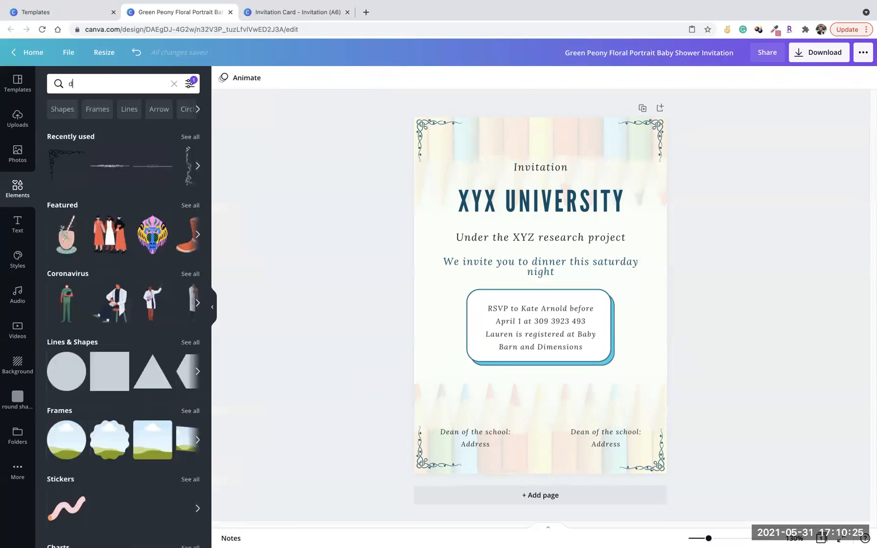
pyautogui.press('Return')
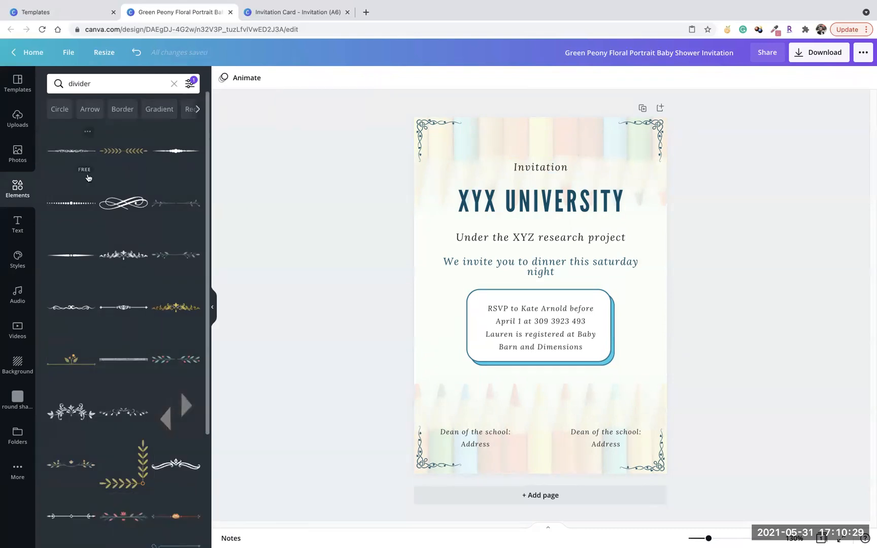
# Add the first thin ornate divider from the results, sized slightly wider than the "Invitation" heading and centred directly beneath it.
pyautogui.scroll(-6, 124, 392)
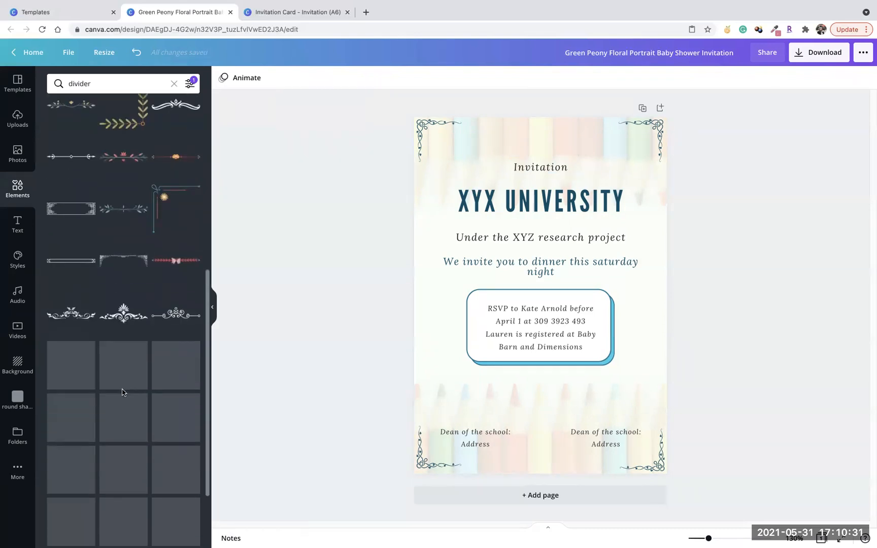
pyautogui.scroll(7, 124, 393)
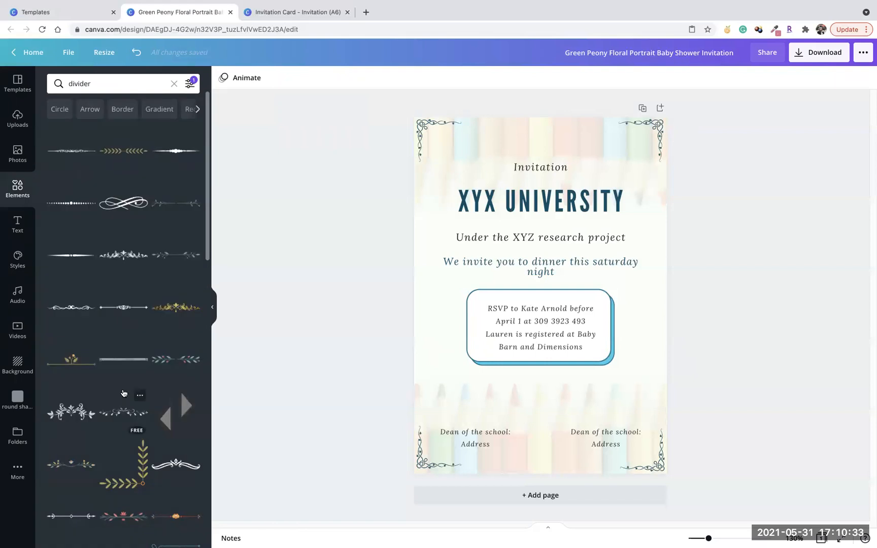
pyautogui.moveTo(70, 152); pyautogui.dragTo(570, 177)
pyautogui.moveTo(536, 176); pyautogui.dragTo(535, 177)
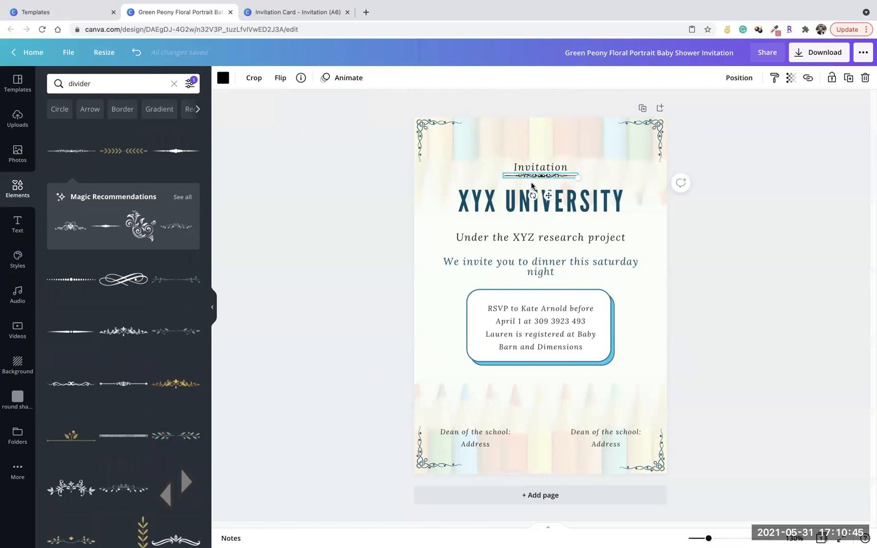
pyautogui.moveTo(541, 176); pyautogui.dragTo(575, 177)
pyautogui.click(574, 173)
pyautogui.click(558, 177)
pyautogui.click(549, 144)
# Recolour the divider under the "Invitation" heading from the document colours to a blue matching the design.
pyautogui.click(547, 177)
pyautogui.click(224, 77)
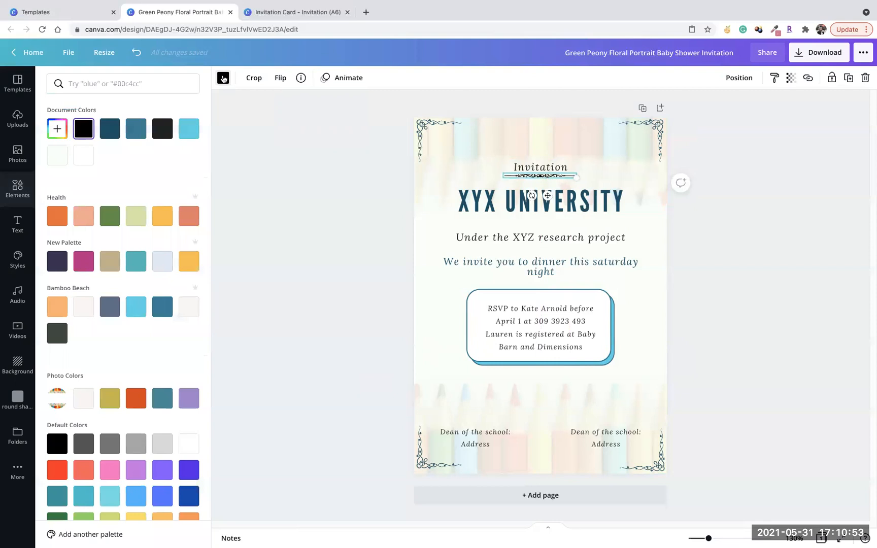
pyautogui.click(298, 153)
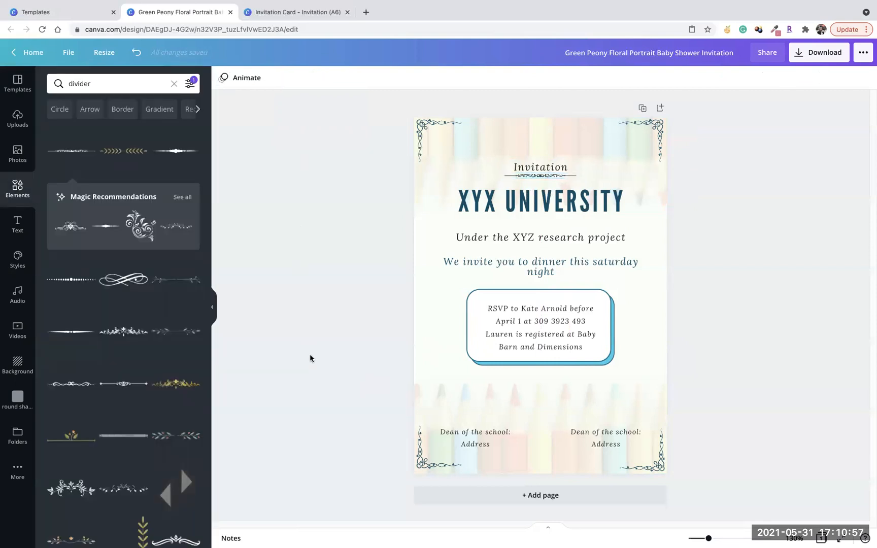
# Move the RSVP box with its text slightly down on the page.
pyautogui.moveTo(562, 334); pyautogui.dragTo(561, 334)
pyautogui.click(590, 137)
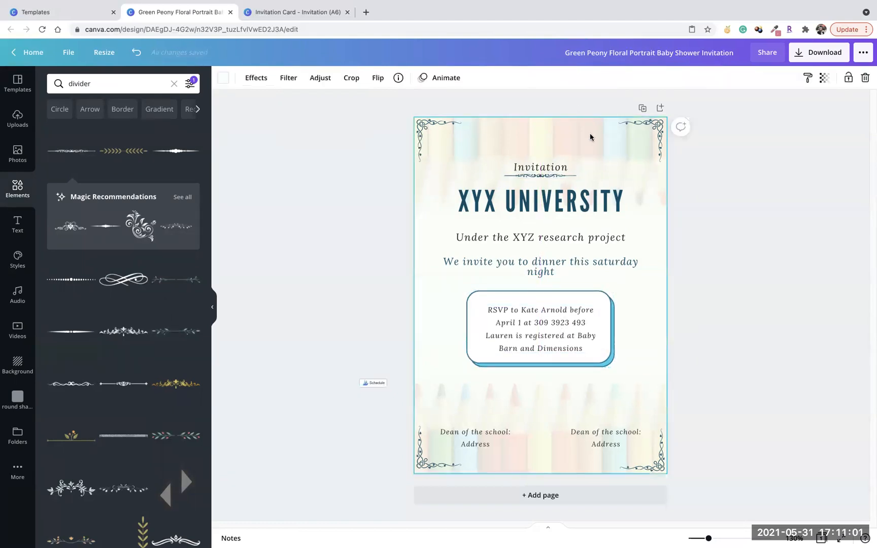